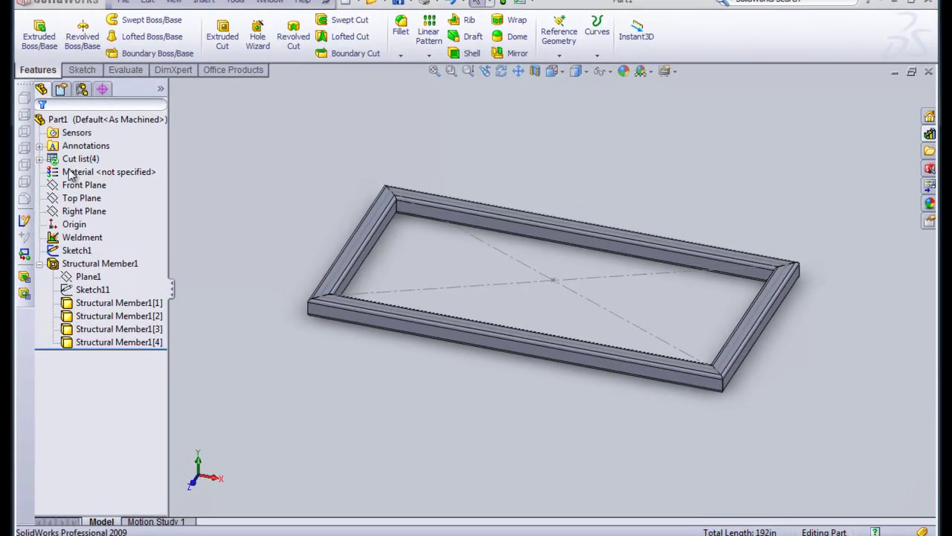
Assign Plain Carbon Steel to the part from the Material entry's right-click menu.
click(72, 174)
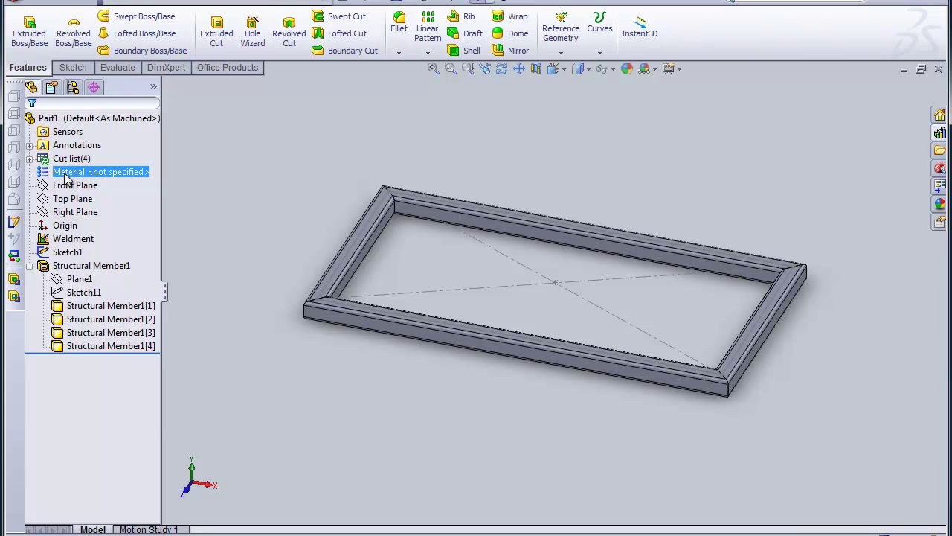
right_click(65, 177)
click(105, 219)
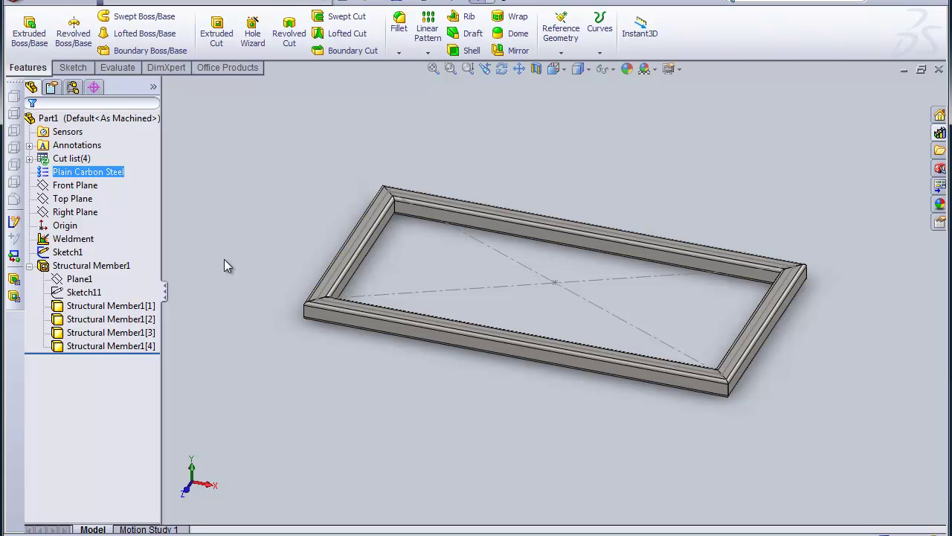
Expand Cut list(4), check Structural Member1[1] through [4] one by one, then deselect.
click(64, 160)
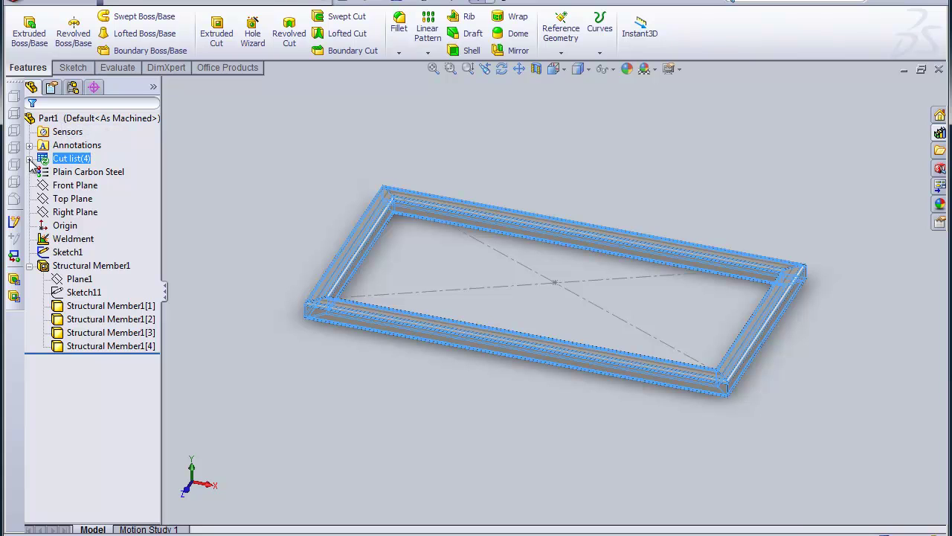
click(30, 160)
click(81, 172)
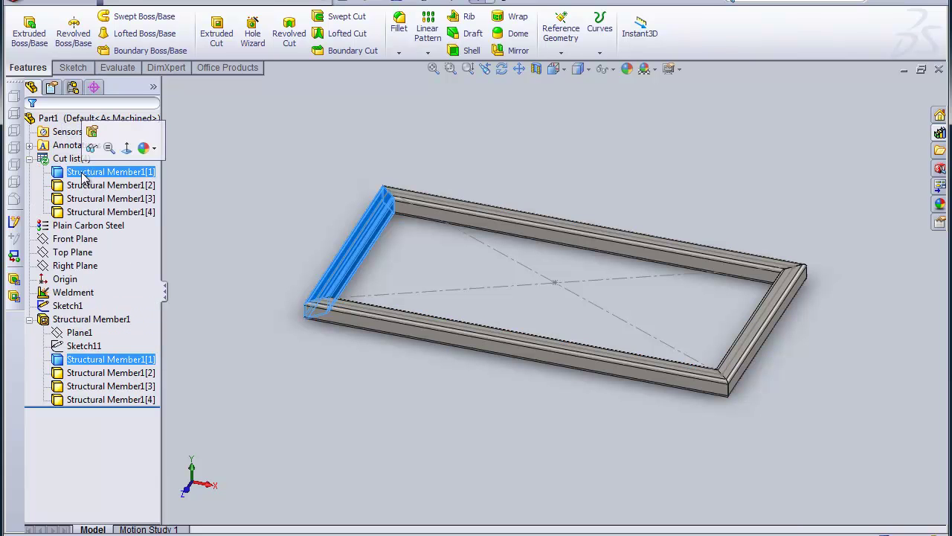
click(83, 186)
click(85, 199)
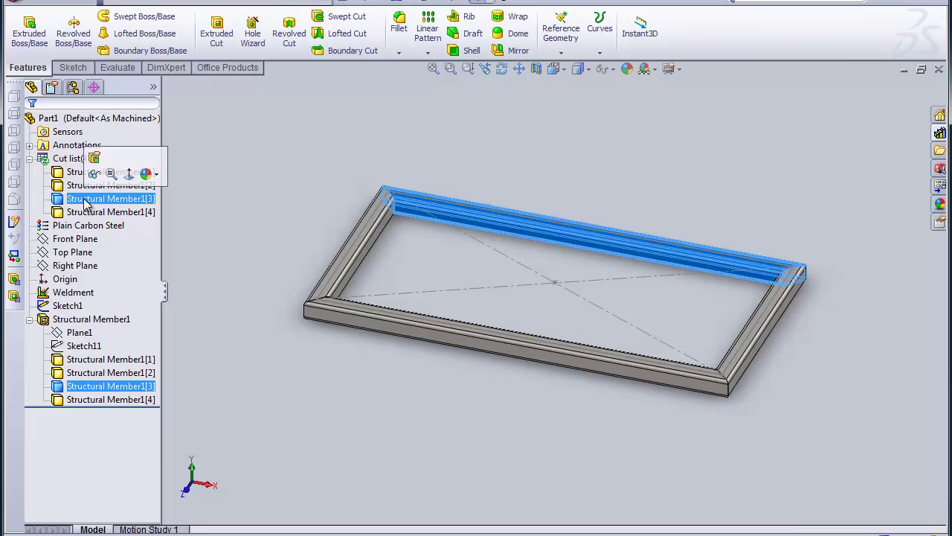
click(87, 212)
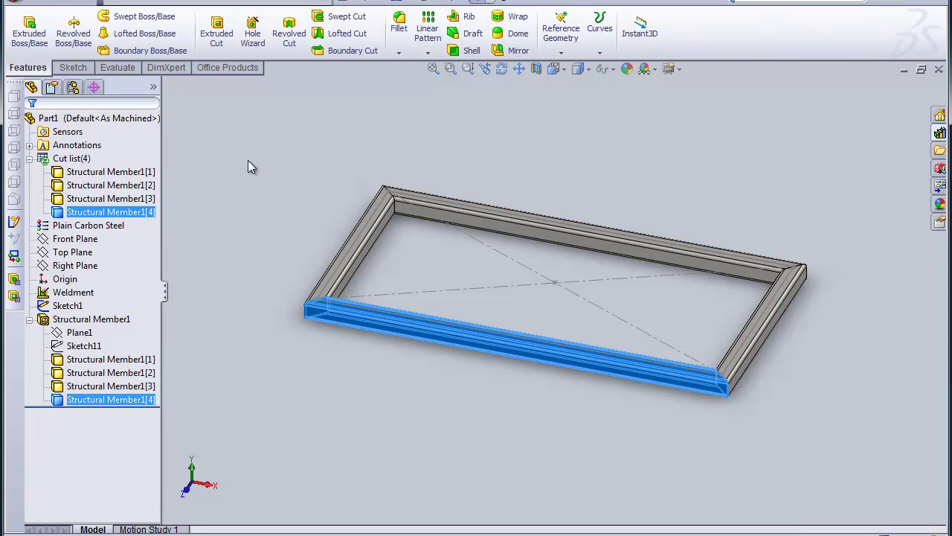
click(304, 185)
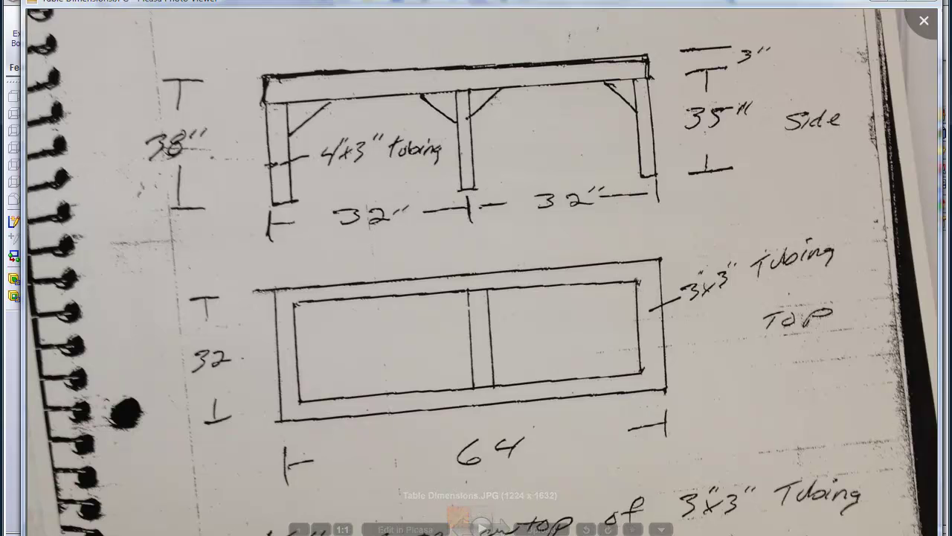
Close the Table Dimensions photo in Picasa with Esc to return to SolidWorks.
key(Escape)
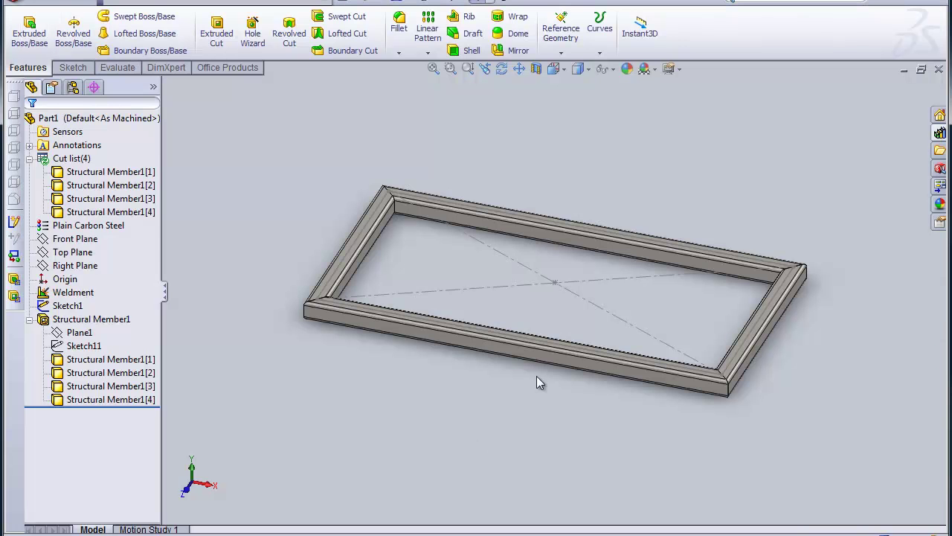
Orbit the frame model to a flatter, tilted view.
click(500, 68)
drag(641, 334, 538, 153)
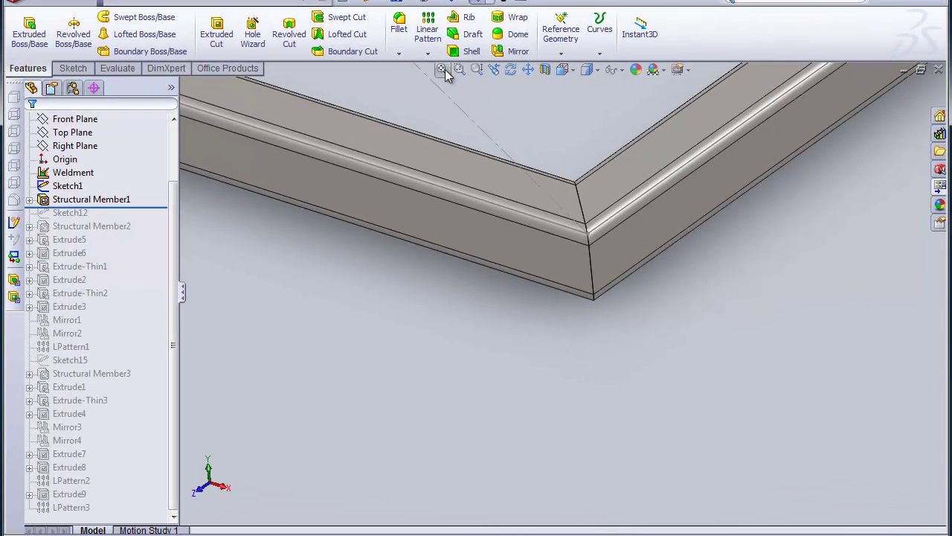
Select Sketch1 and drag its 64.000 dimension outward, away from the frame edge.
click(447, 80)
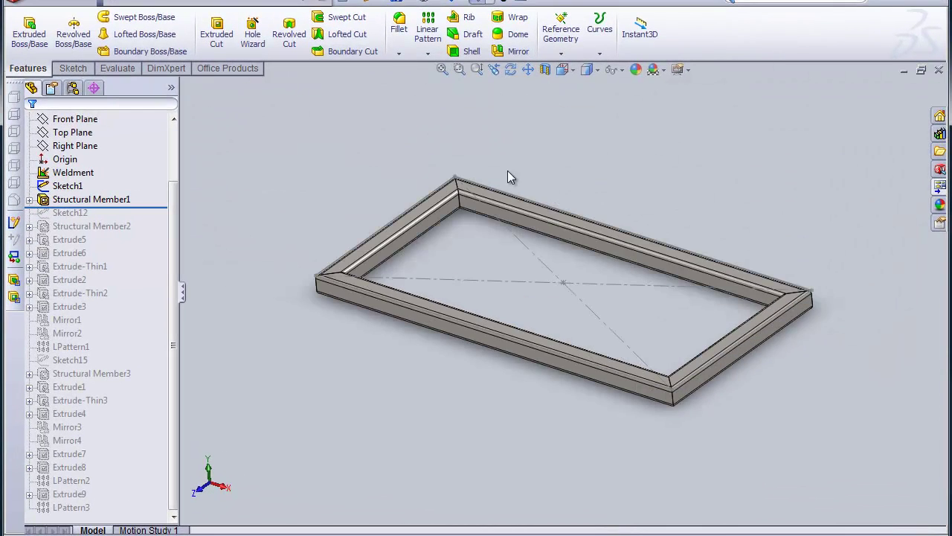
click(68, 187)
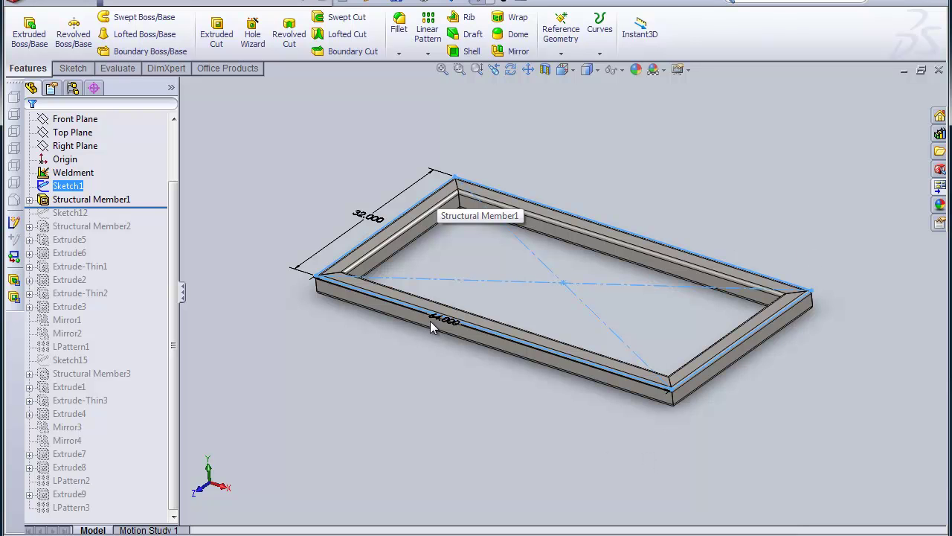
drag(445, 321, 448, 354)
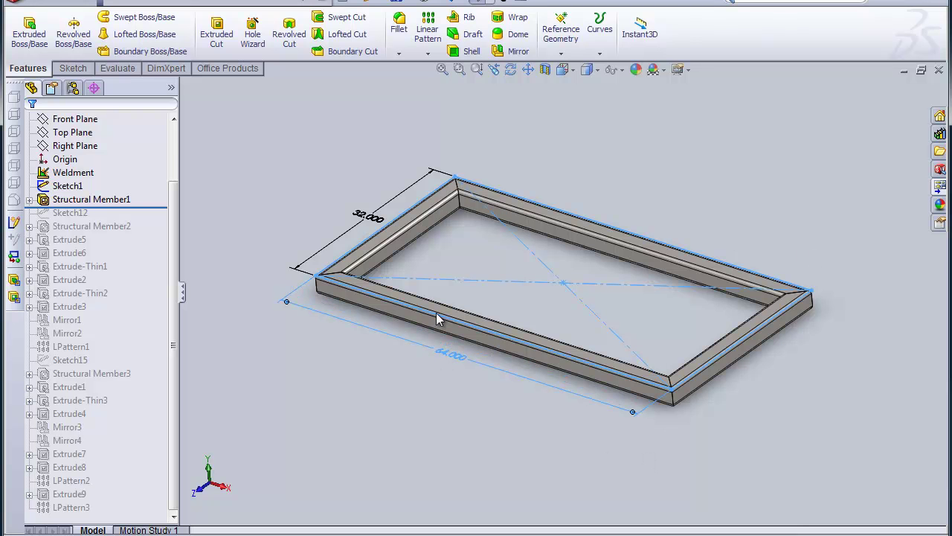
click(31, 124)
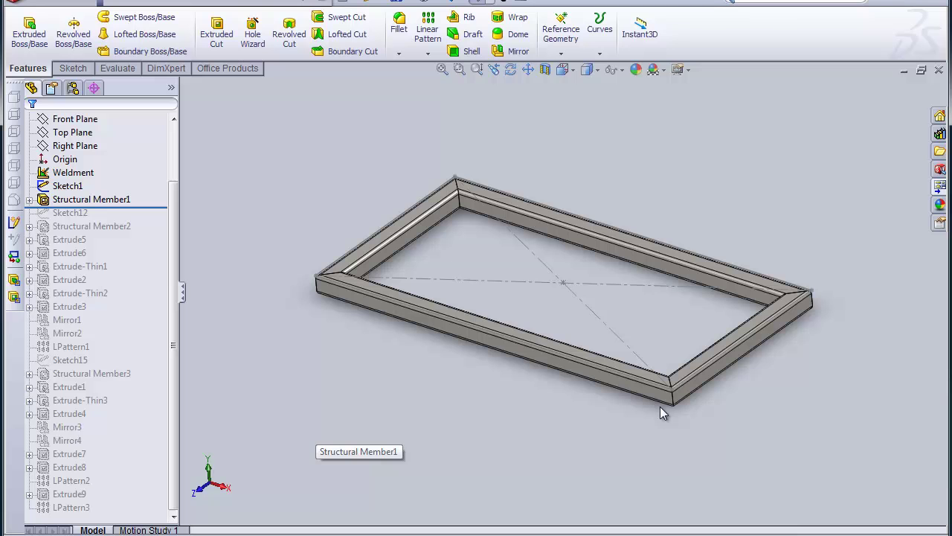
Zoom in on the frame's near corner and select the corner sketch point and the leg line.
click(459, 69)
drag(601, 298, 755, 488)
right_click(652, 308)
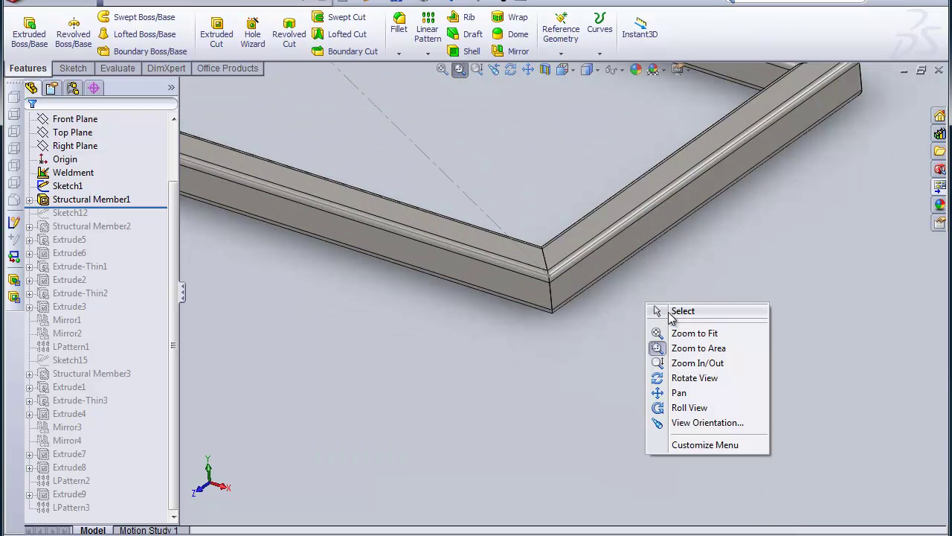
click(674, 312)
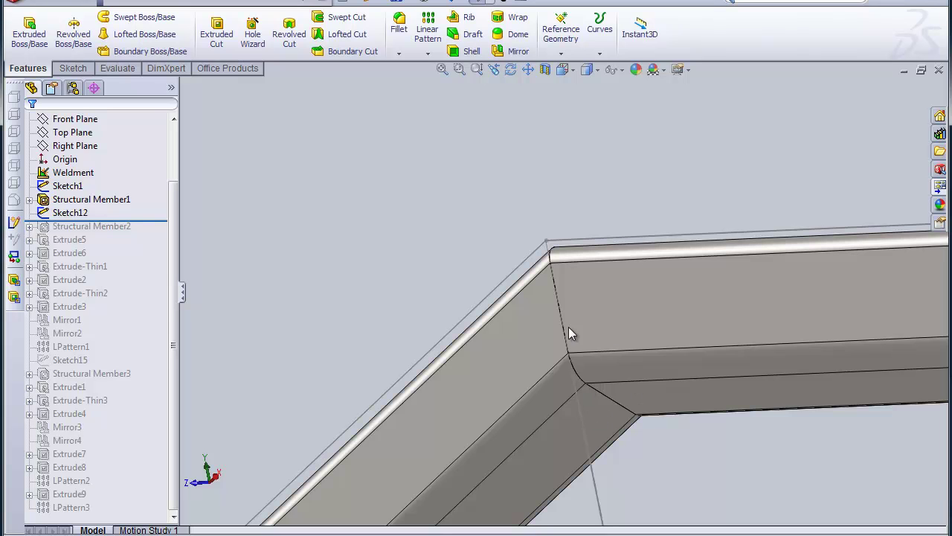
click(546, 243)
click(586, 450)
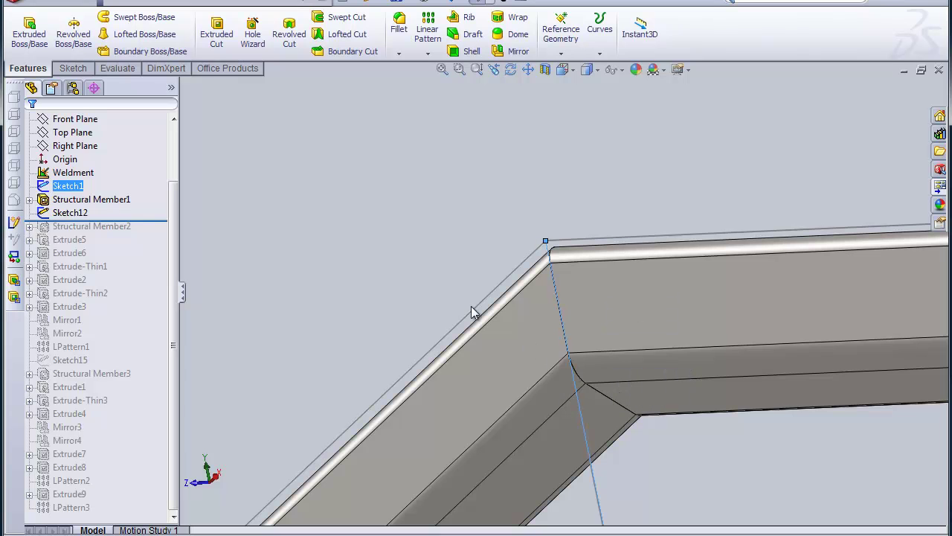
Select the leg sketch's corner point and the member's flat face, then turn the frame edge-on.
click(373, 227)
click(573, 375)
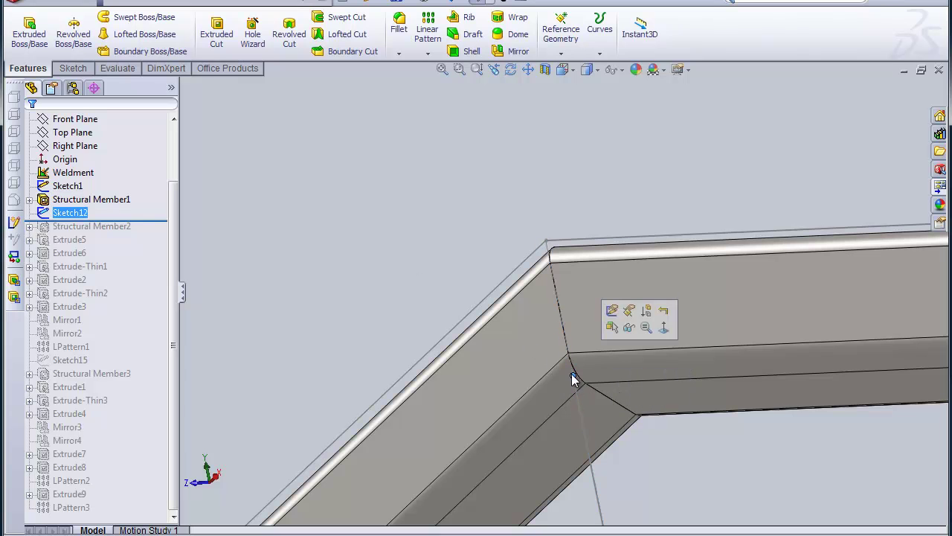
click(638, 397)
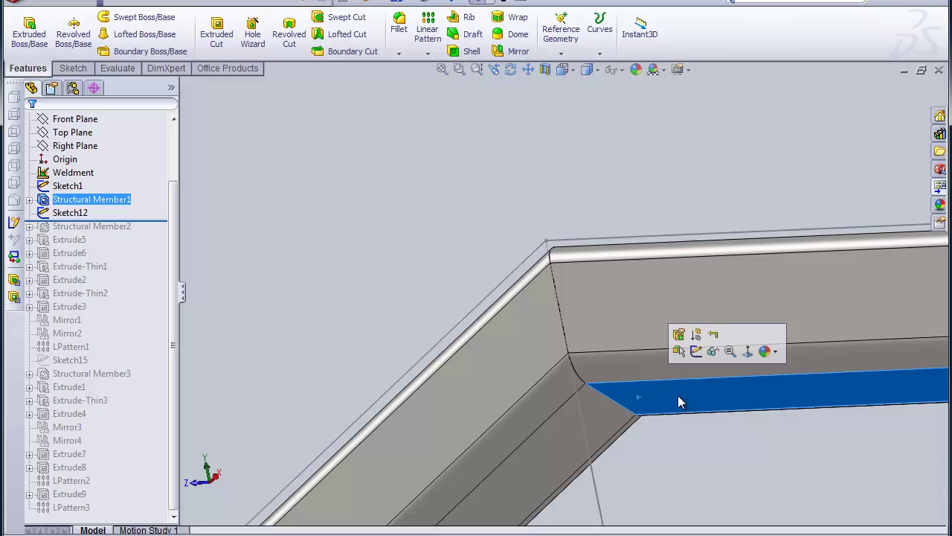
click(445, 71)
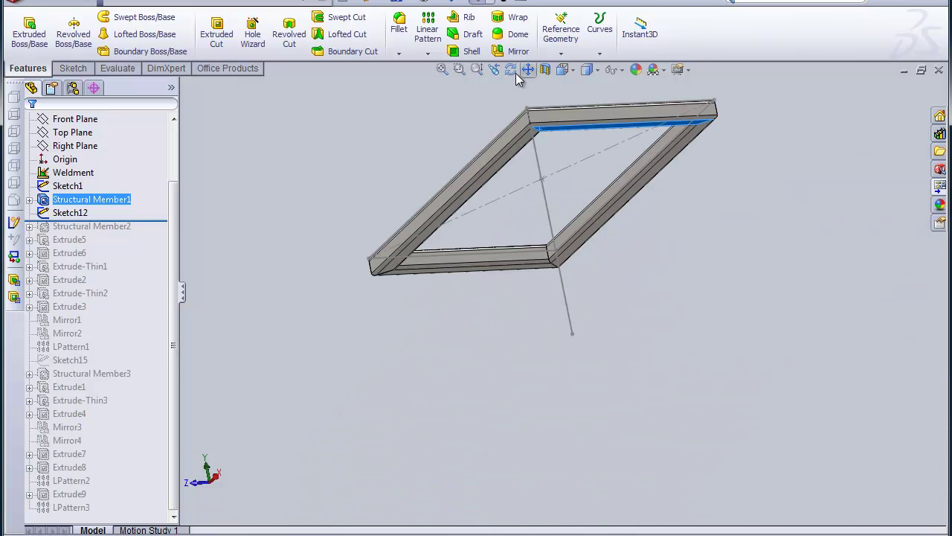
click(511, 70)
drag(548, 189, 521, 236)
Show Sketch12's 34.500 leg length, then roll the model forward past Structural Member2.
right_click(523, 252)
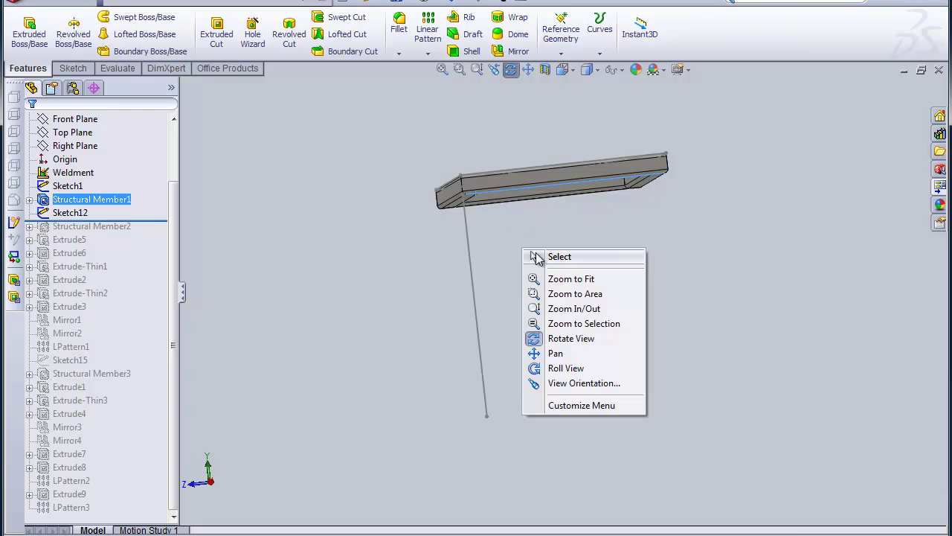
click(537, 257)
click(63, 214)
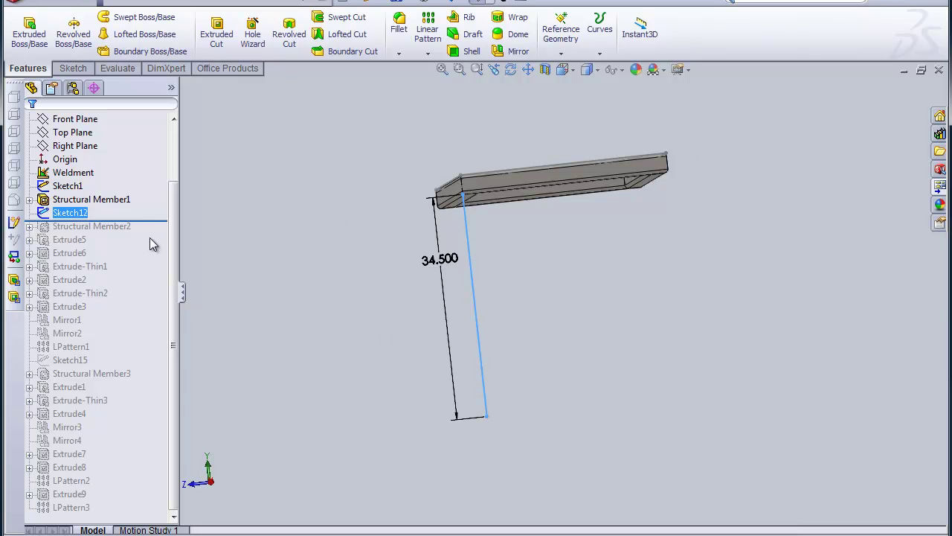
drag(161, 223, 159, 234)
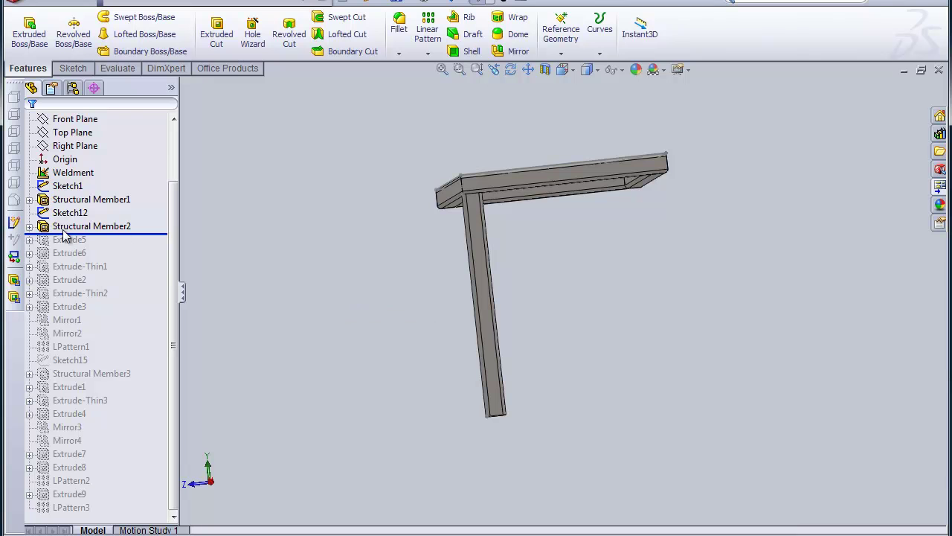
Zoom in where the new leg meets the frame corner and select Structural Member2.
click(511, 69)
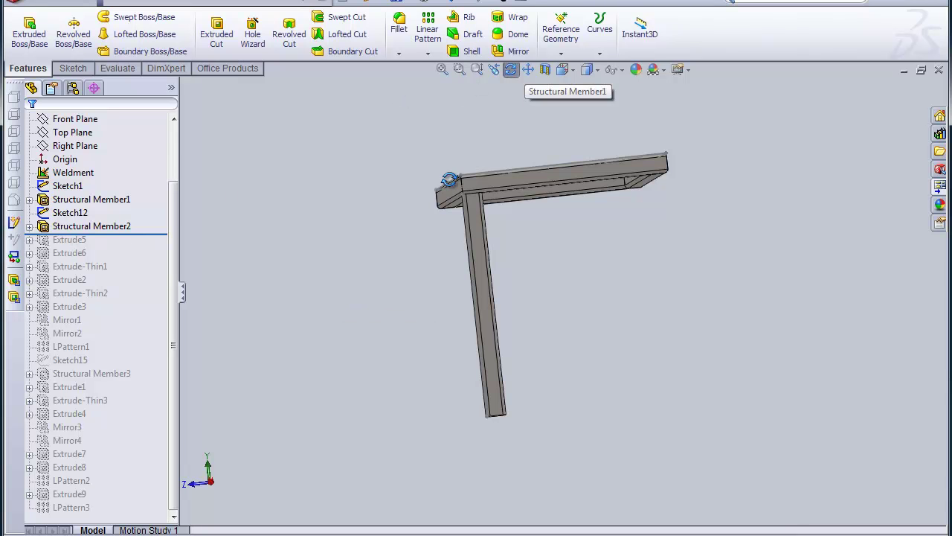
drag(451, 182, 453, 272)
right_click(453, 272)
click(487, 281)
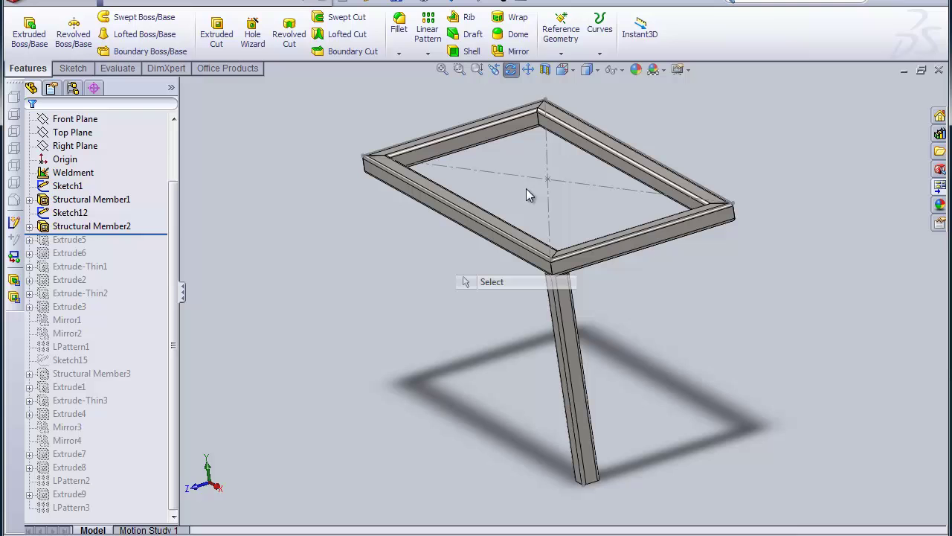
click(459, 69)
drag(500, 237, 636, 317)
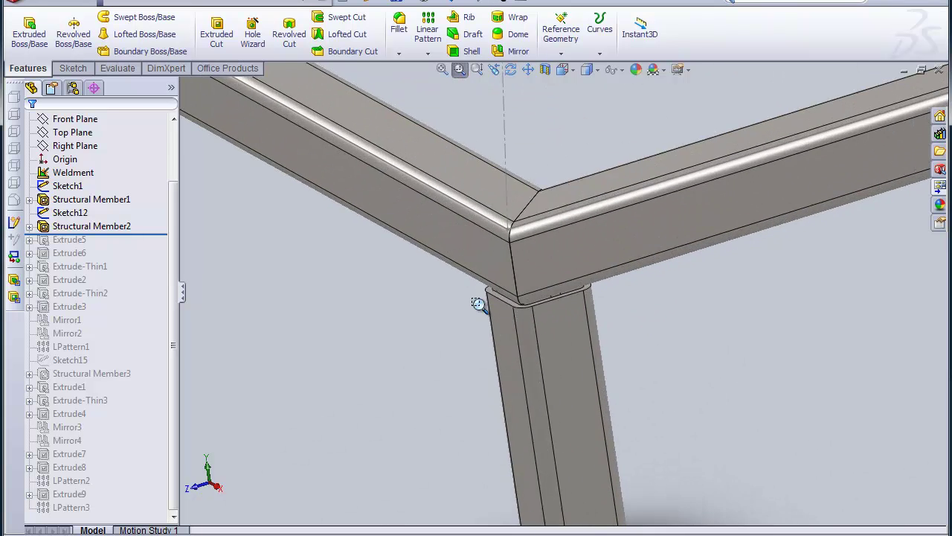
right_click(473, 300)
click(487, 308)
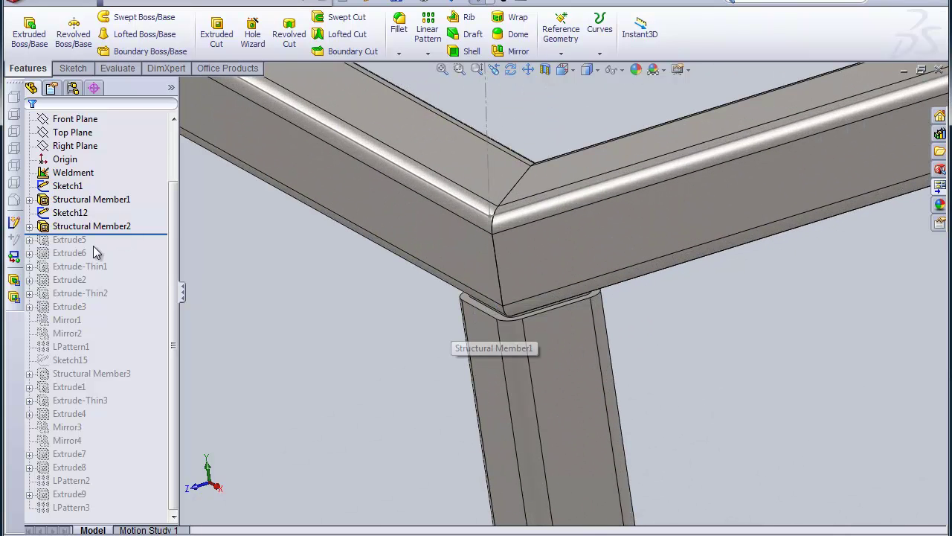
click(96, 226)
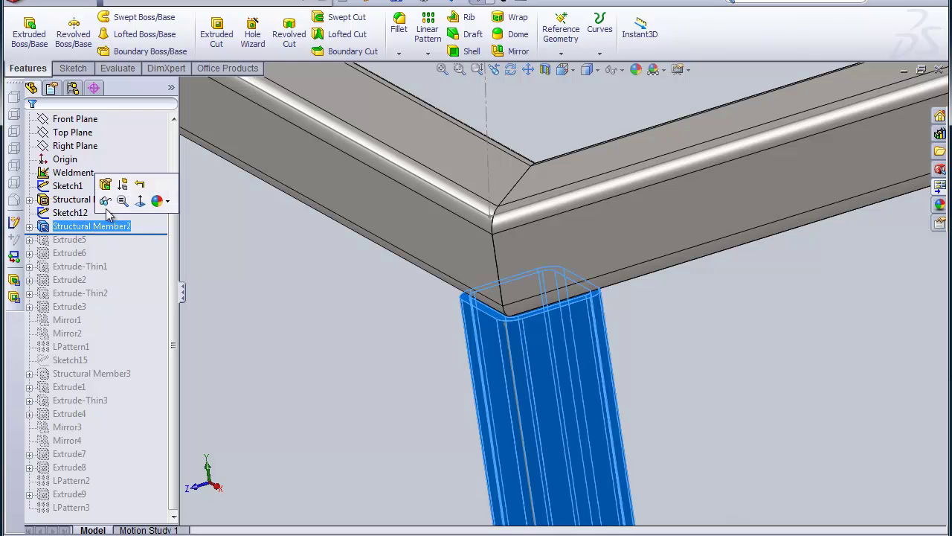
Edit the Structural Member2 leg's settings, scroll through the PropertyManager and confirm it.
click(113, 203)
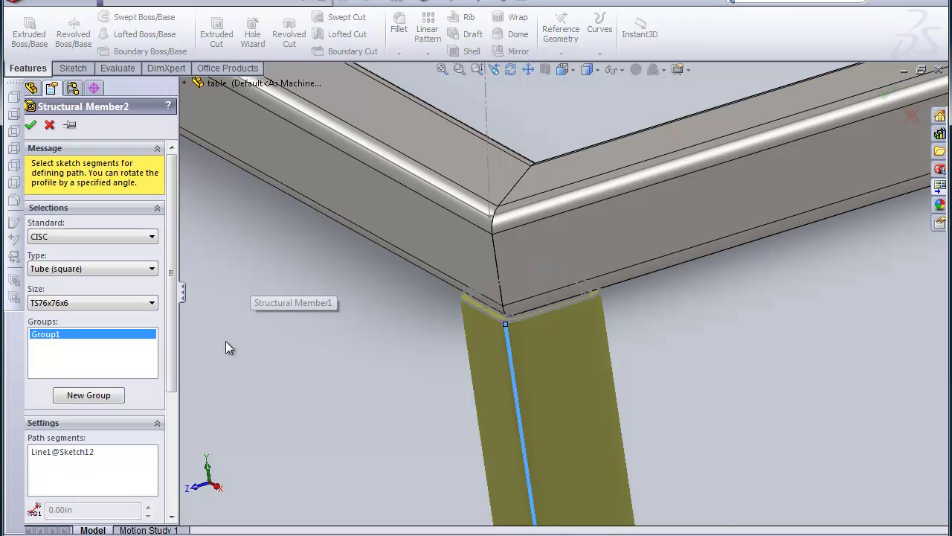
scroll(172, 361, down, 5)
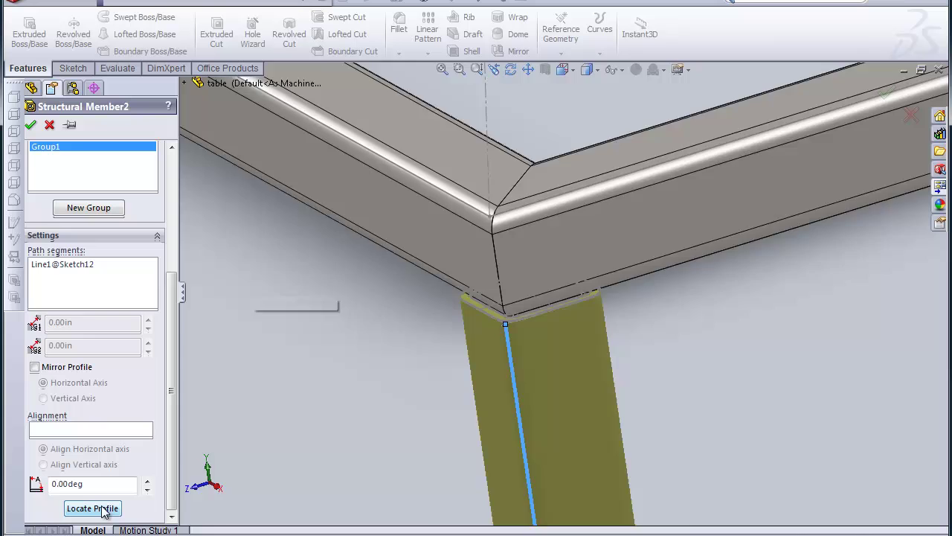
scroll(323, 472, down, 3)
scroll(372, 450, down, 1)
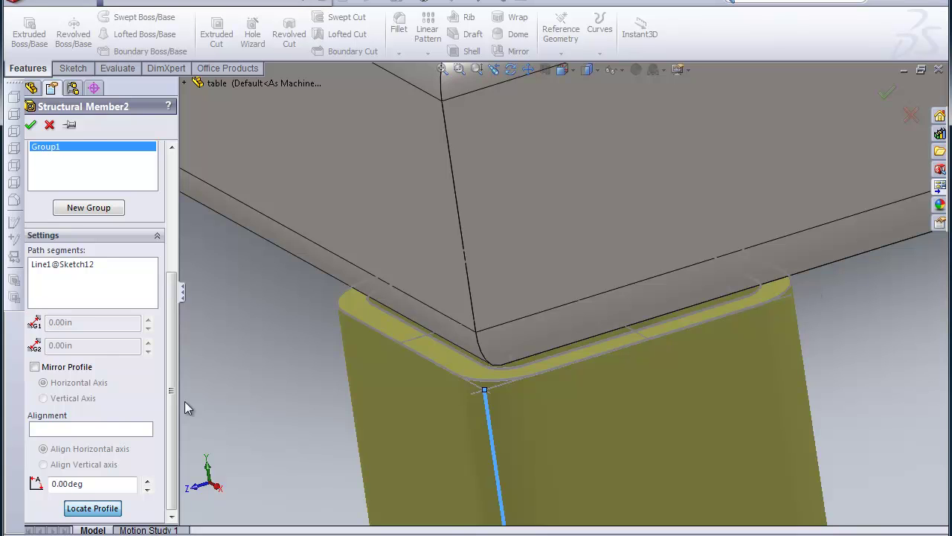
key(Return)
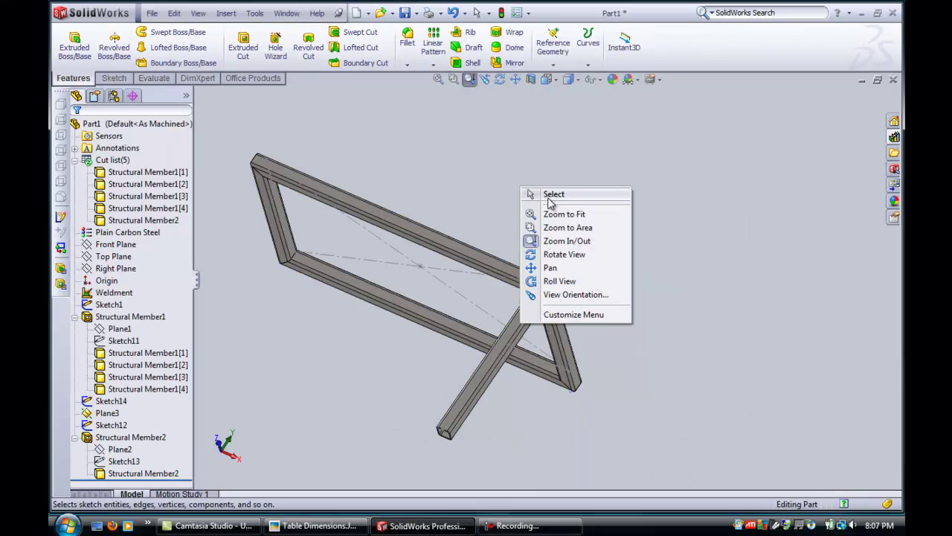
click(549, 196)
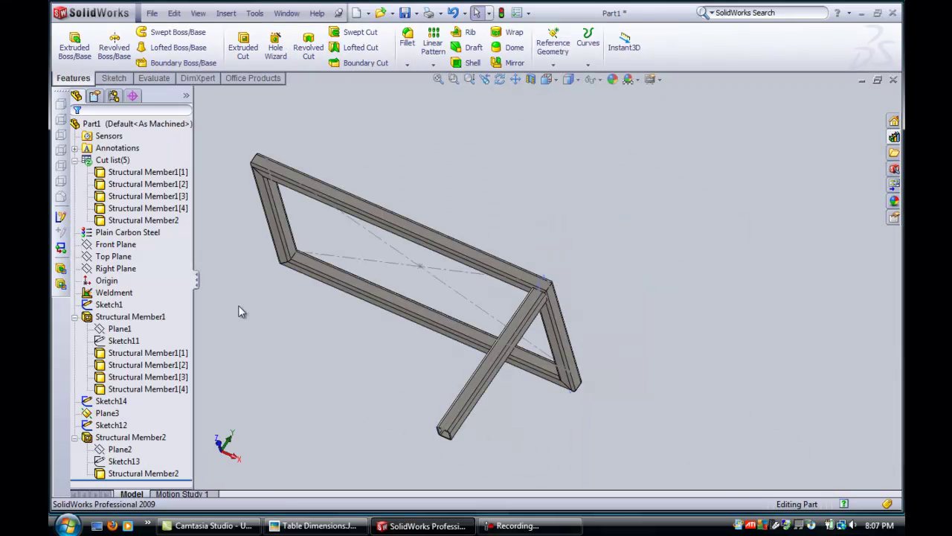
click(227, 14)
mouse_move(243, 73)
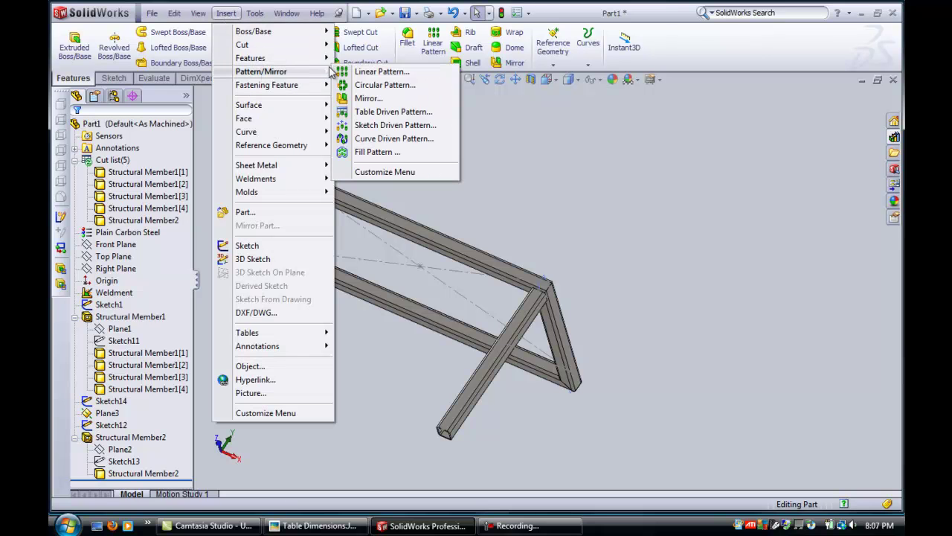
click(366, 99)
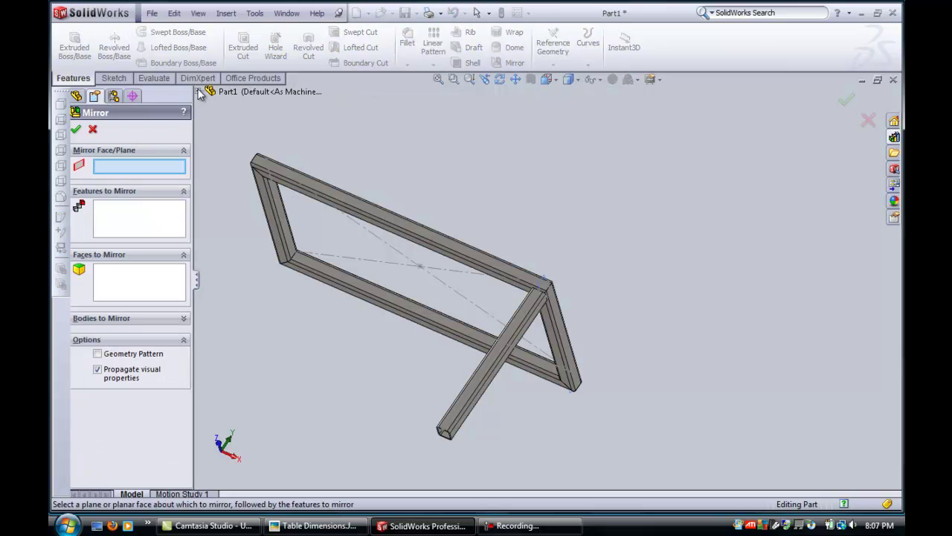
click(200, 92)
click(239, 225)
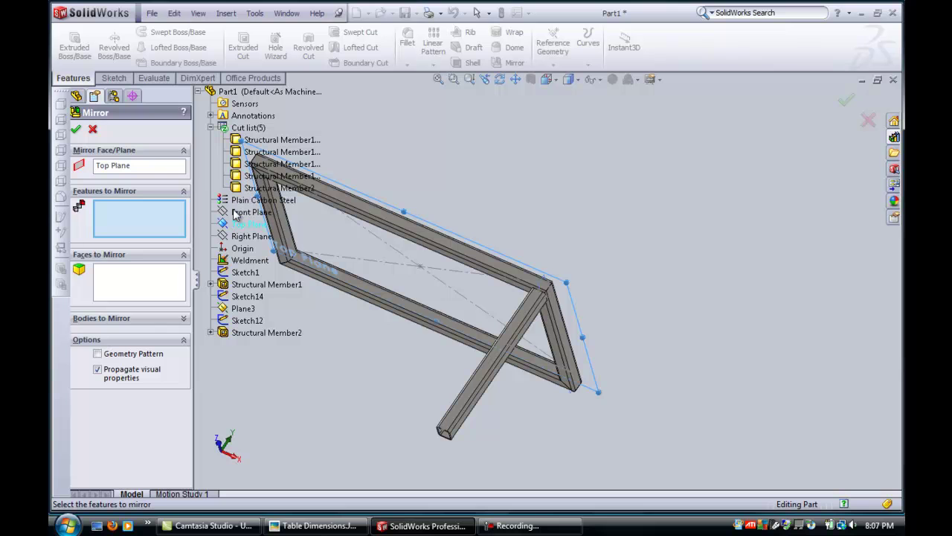
click(108, 171)
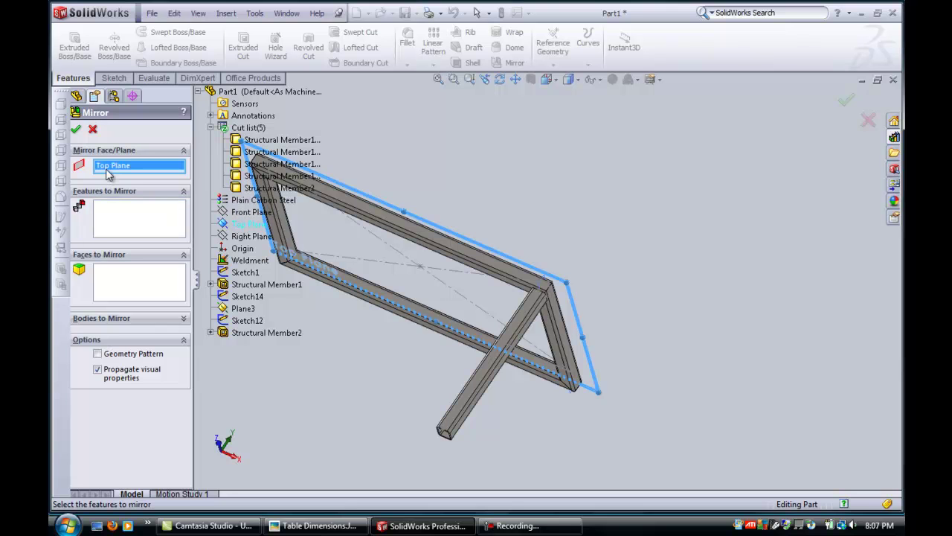
Mirror the Structural Member2 leg body across the Right Plane, then select the Front Plane.
key(Escape)
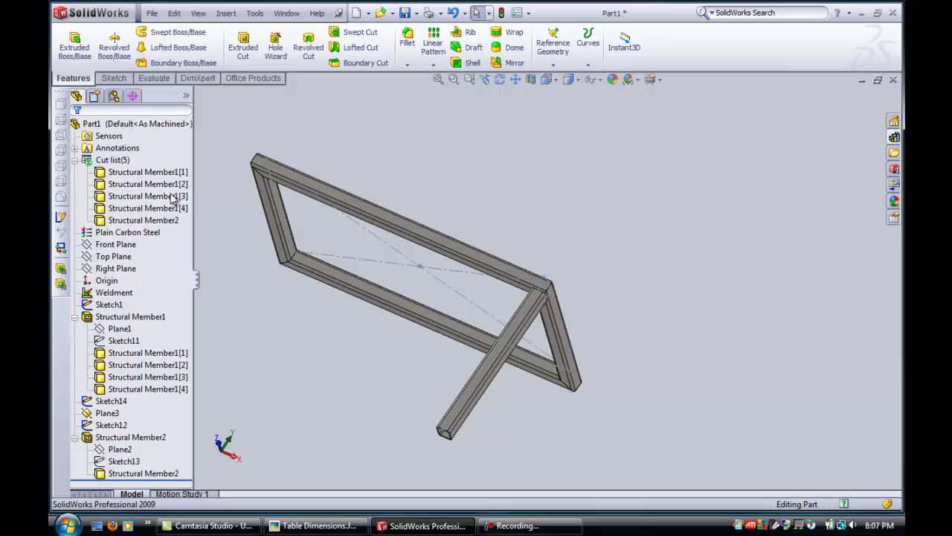
click(107, 270)
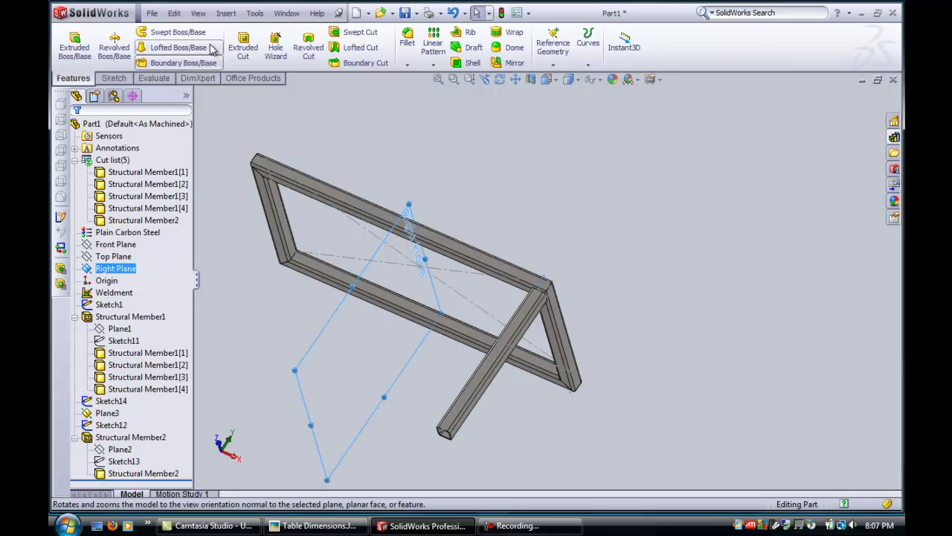
click(227, 13)
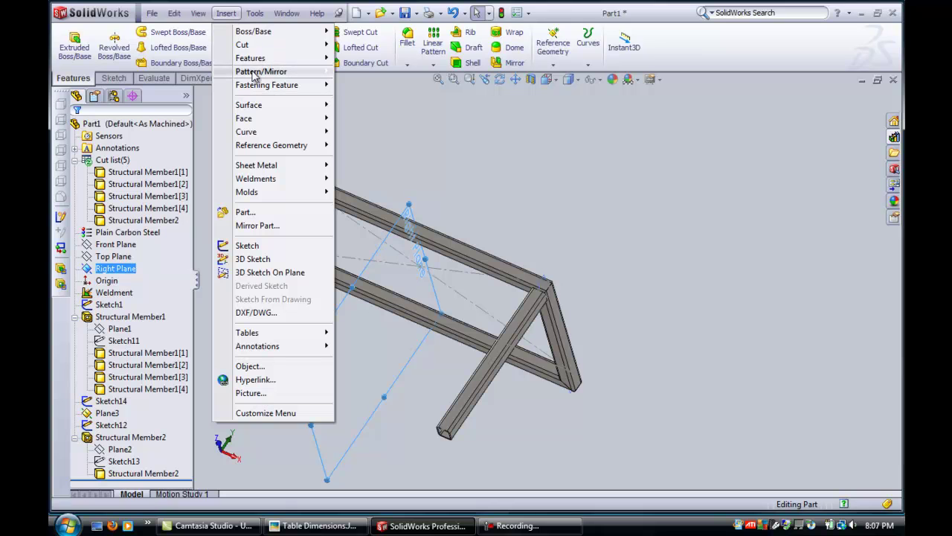
mouse_move(259, 71)
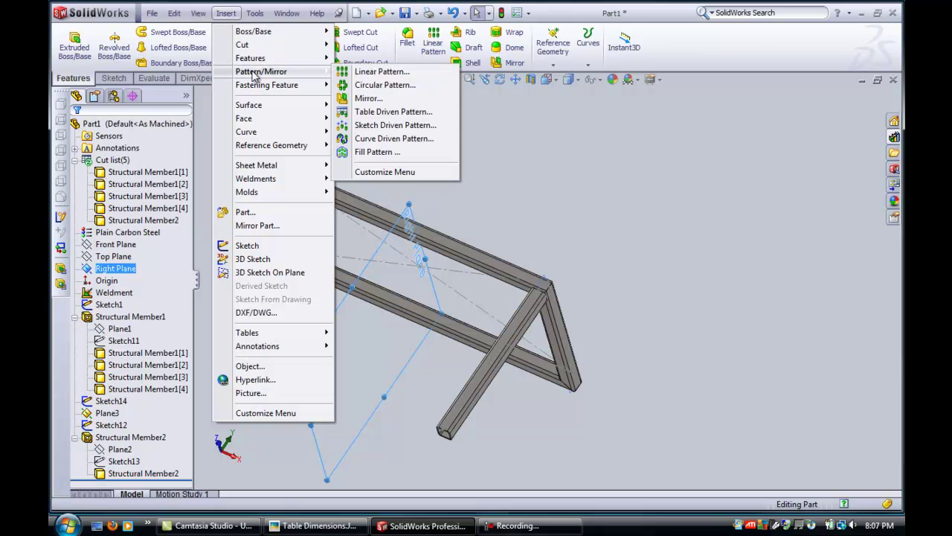
click(368, 98)
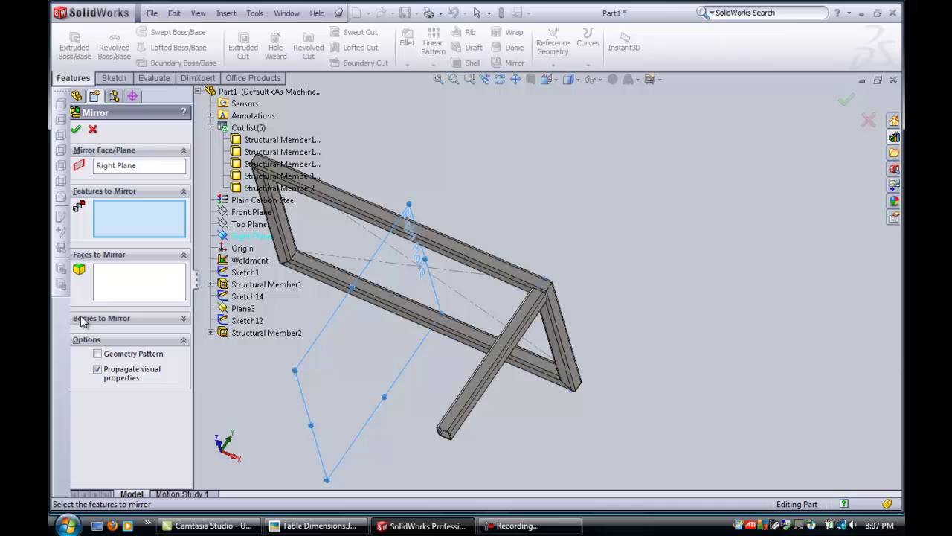
click(105, 318)
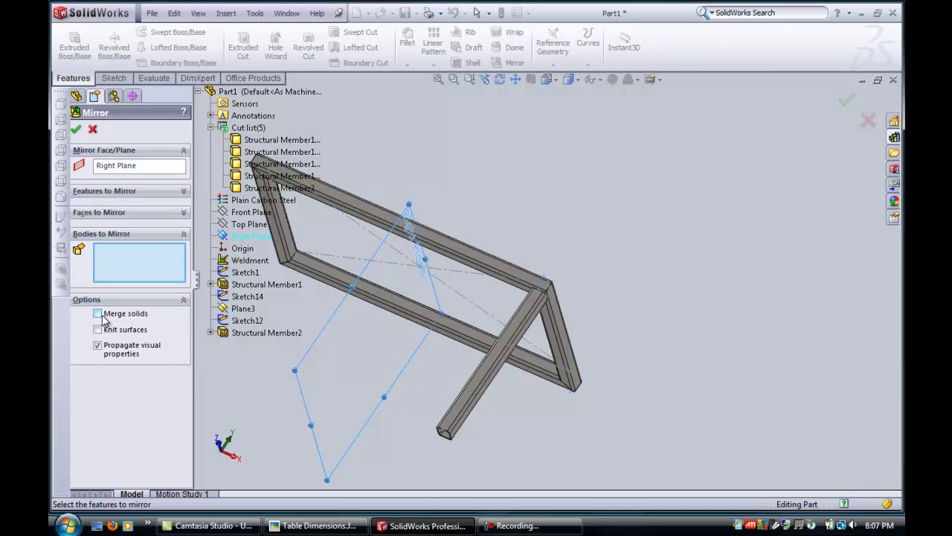
click(521, 319)
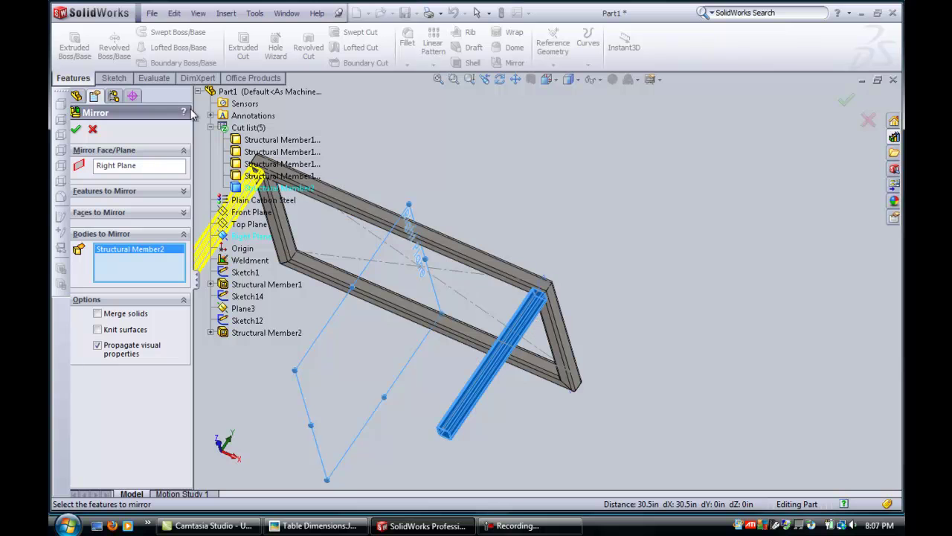
click(77, 128)
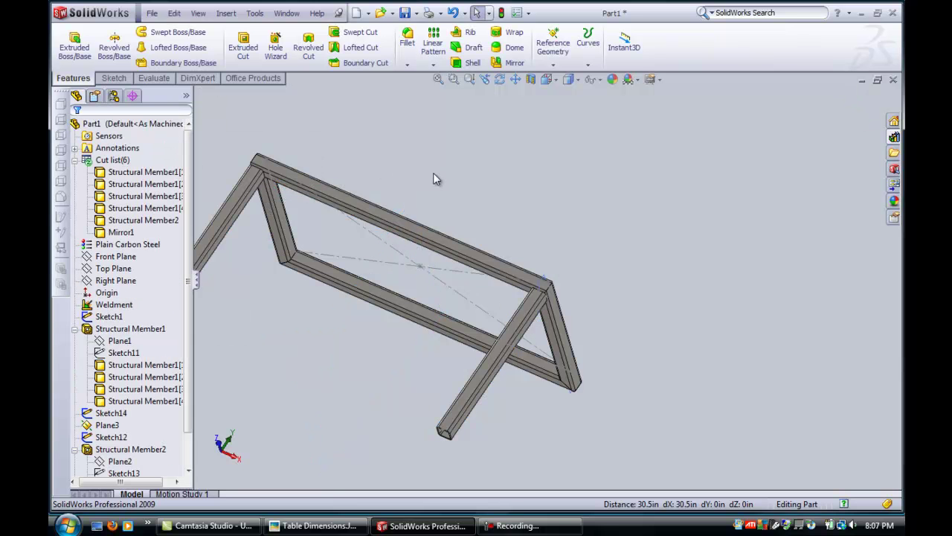
click(108, 268)
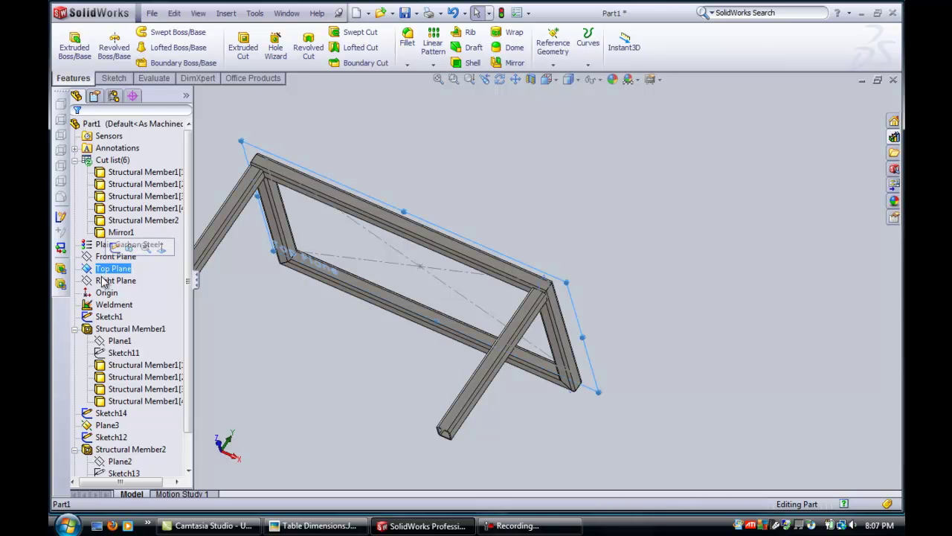
click(98, 256)
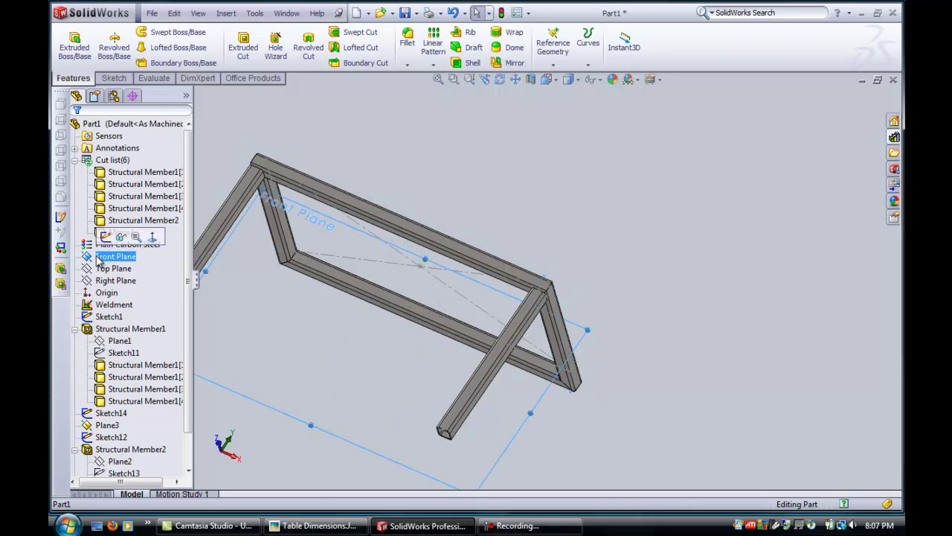
Mirror the Mirror1 and Structural Member2 leg bodies across the Front Plane.
click(226, 13)
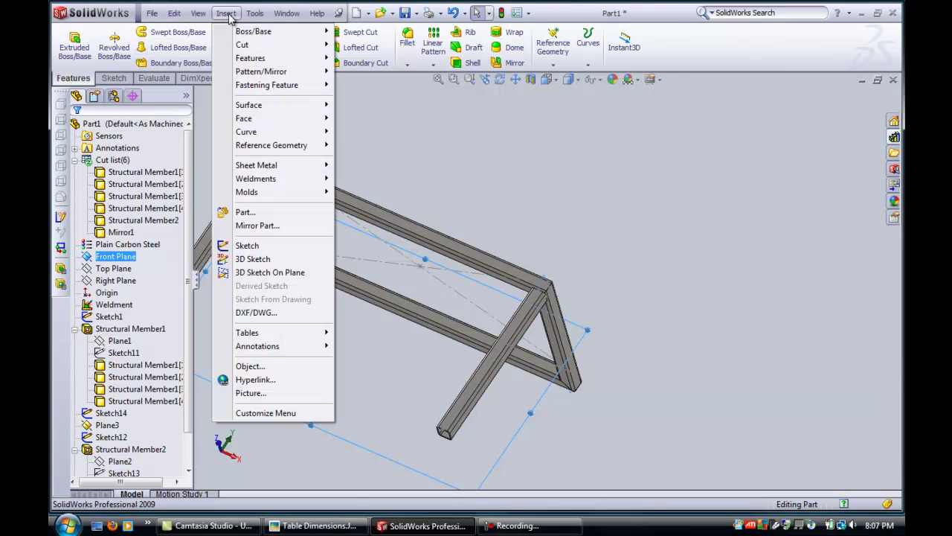
mouse_move(257, 71)
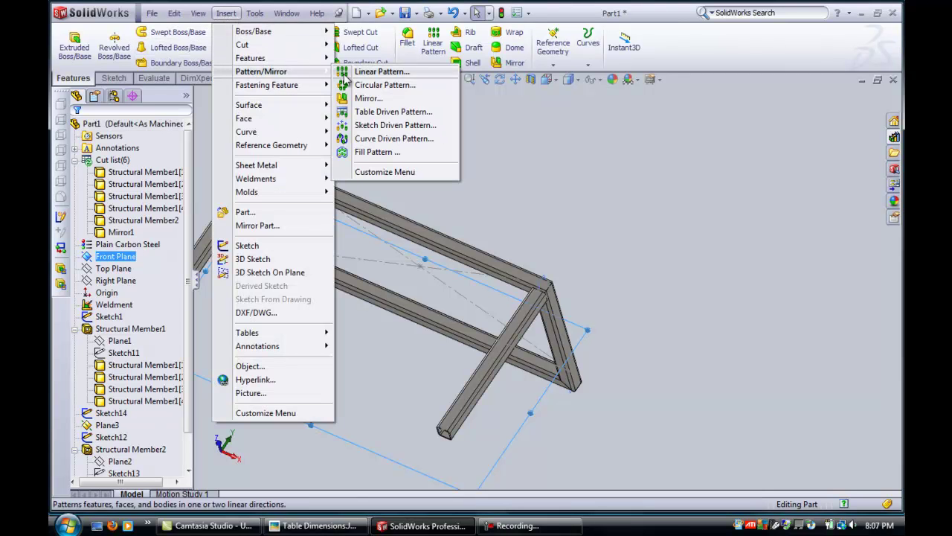
click(369, 99)
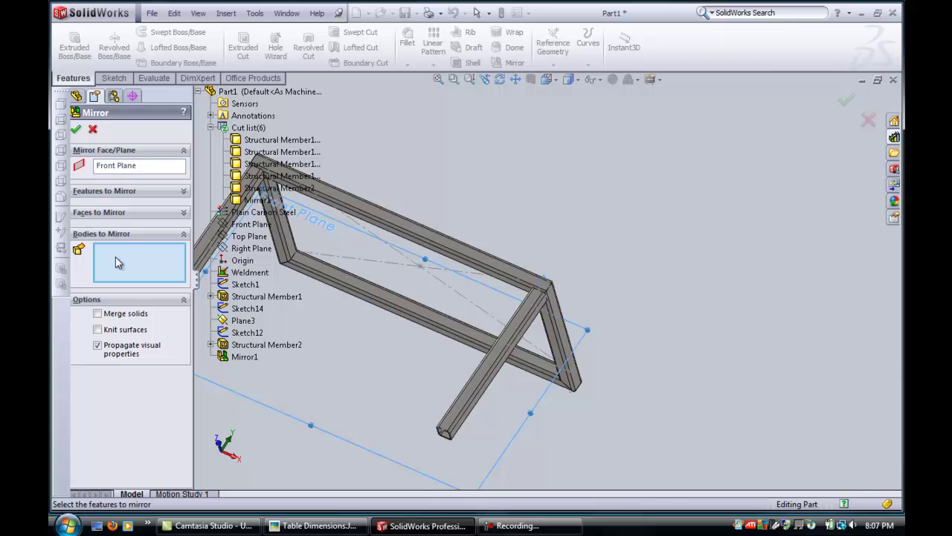
click(202, 252)
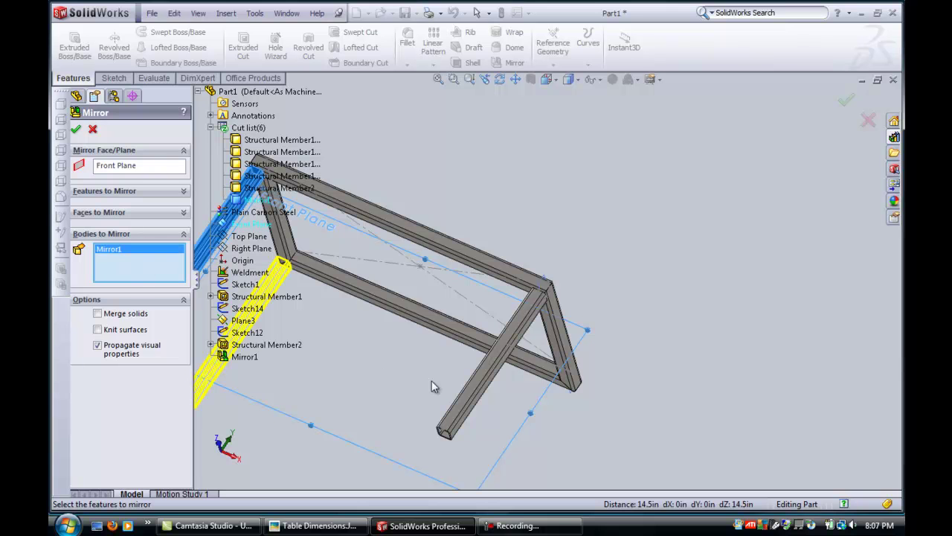
click(465, 398)
click(465, 398)
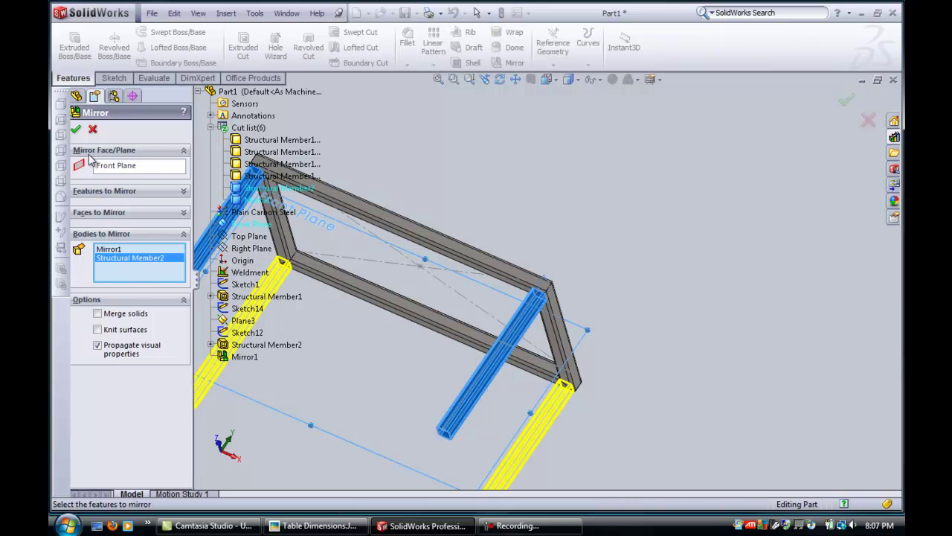
click(75, 129)
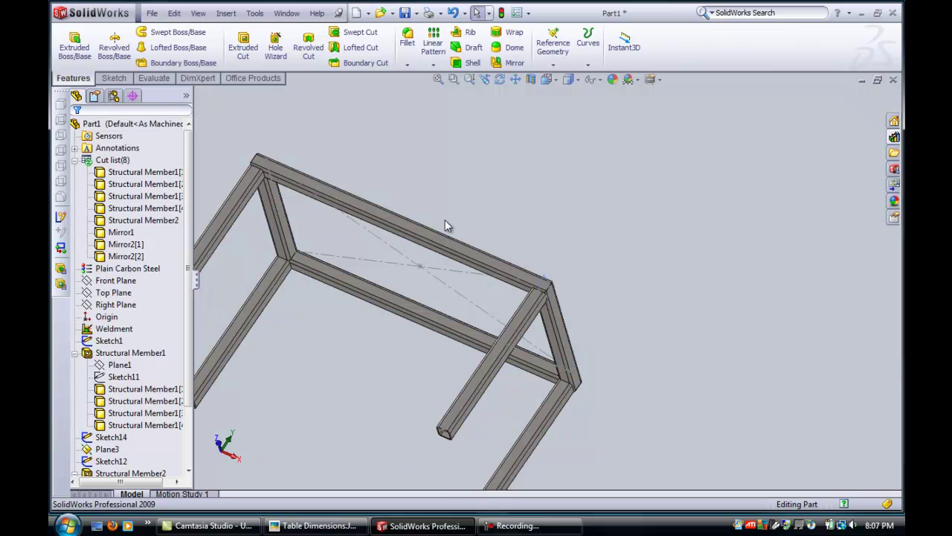
Orbit the table to view it standing upright on its four legs.
scroll(546, 219, up, 3)
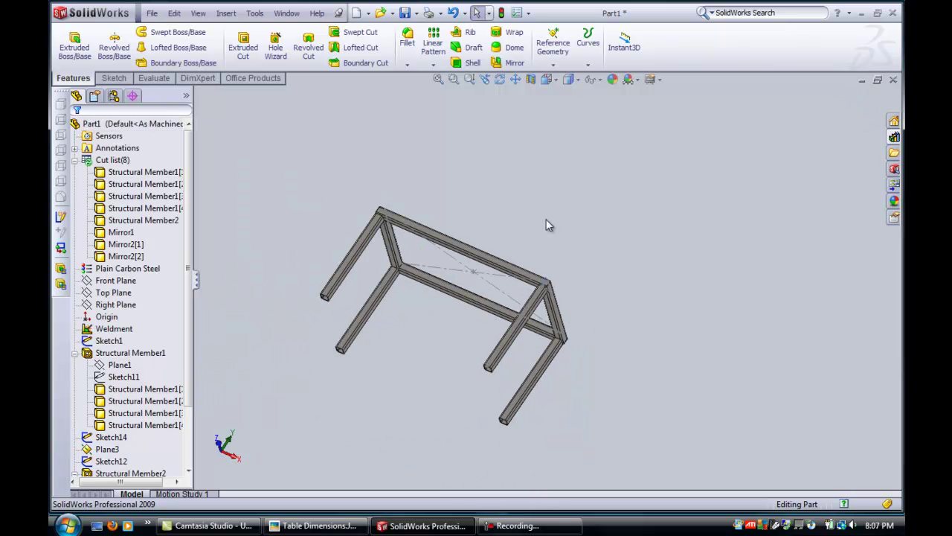
click(500, 79)
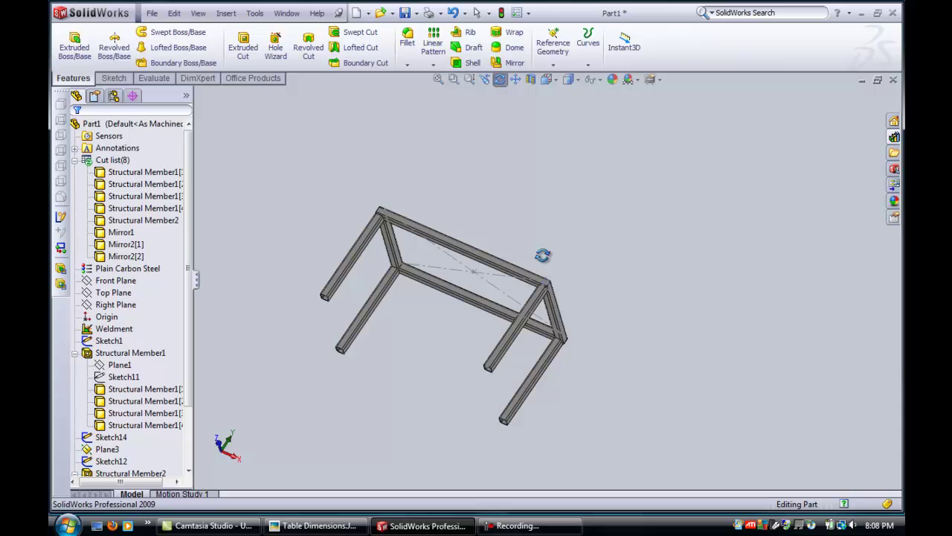
drag(536, 271, 558, 381)
right_click(498, 359)
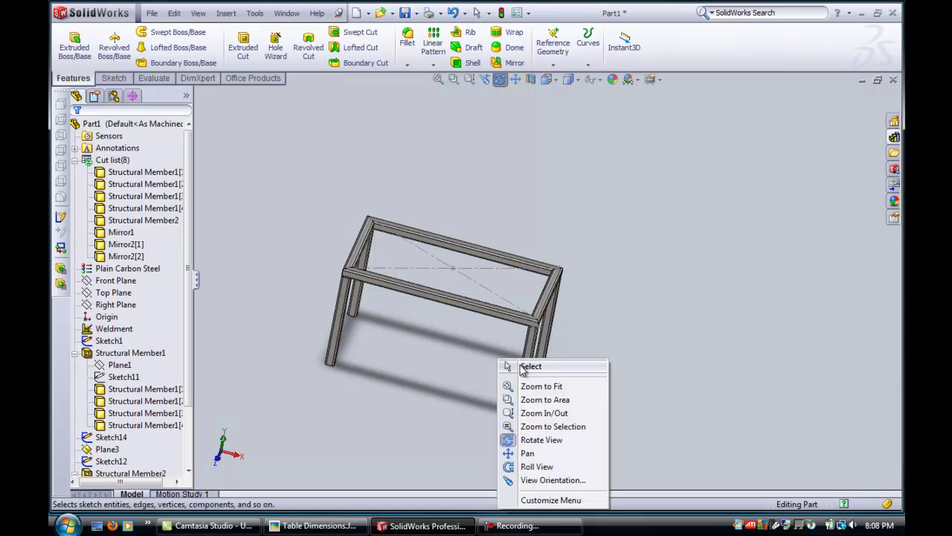
click(521, 367)
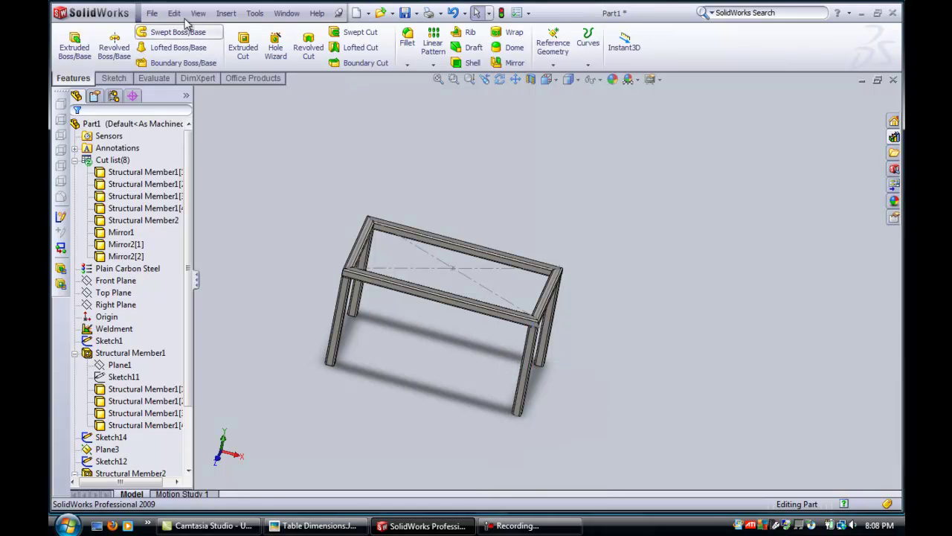
Start a linear pattern along the front top beam, reversed to point left, after checking the dimensions photo.
click(232, 14)
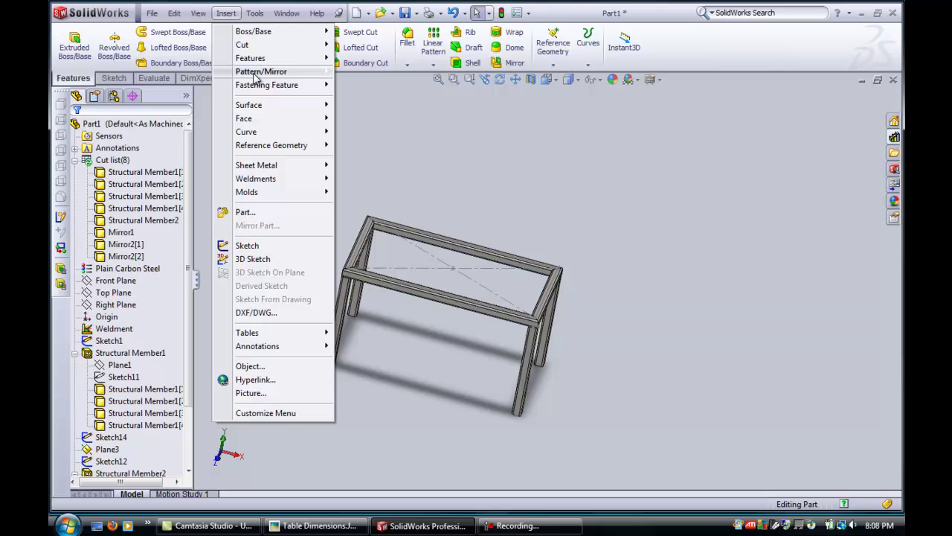
mouse_move(255, 75)
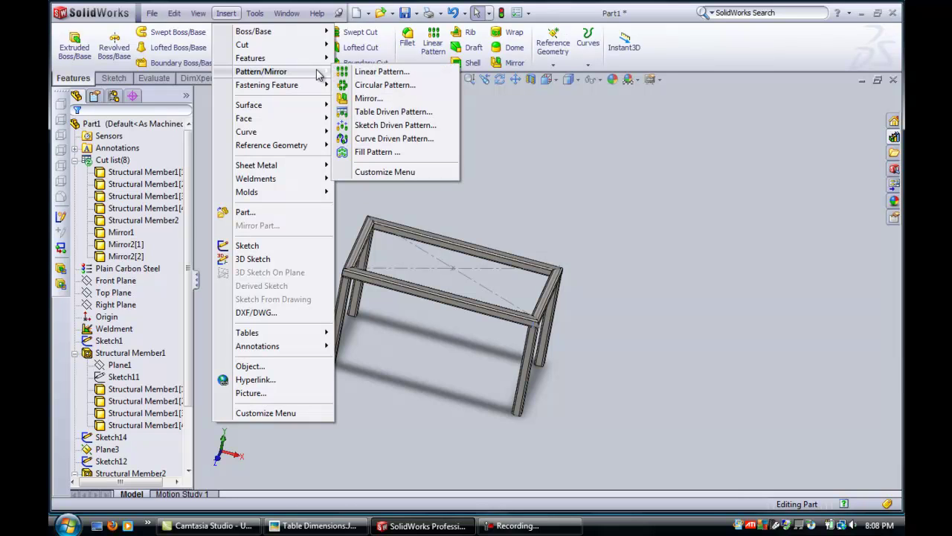
click(379, 72)
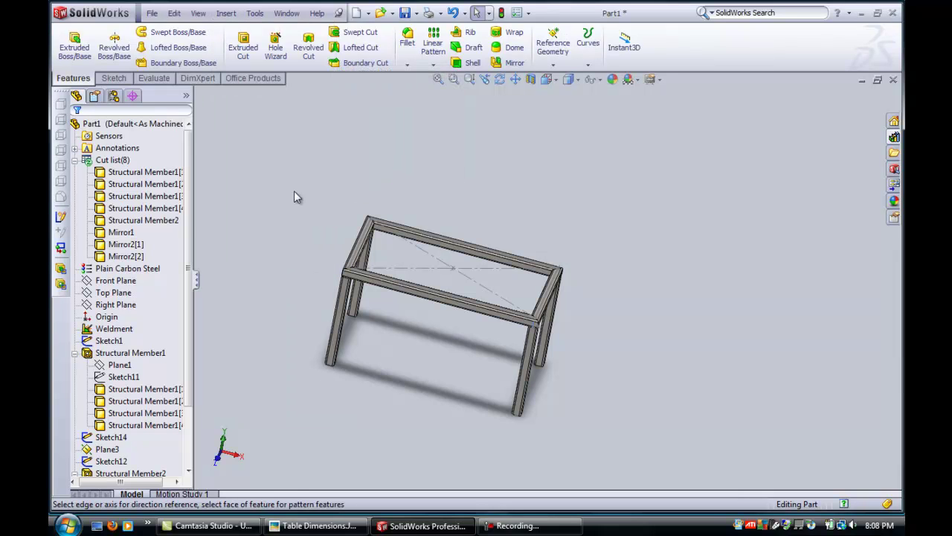
click(427, 295)
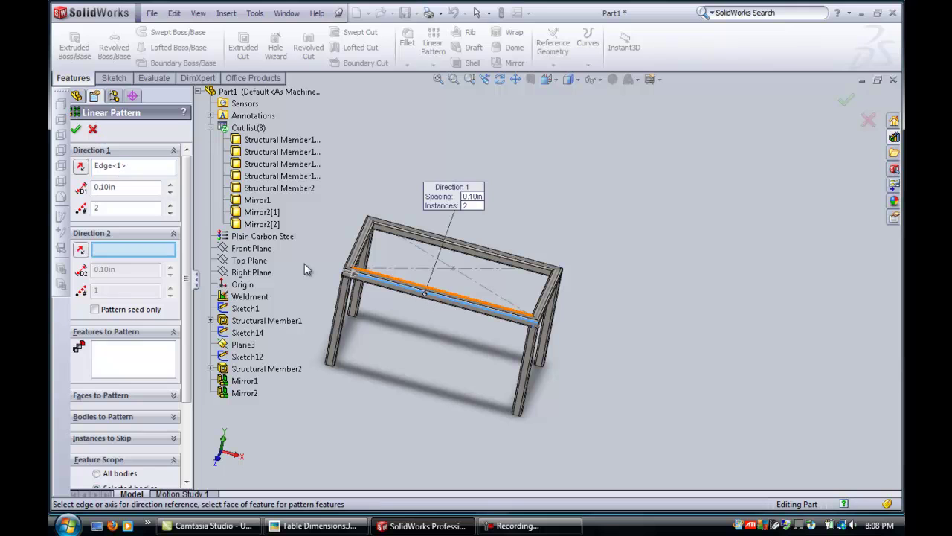
click(81, 168)
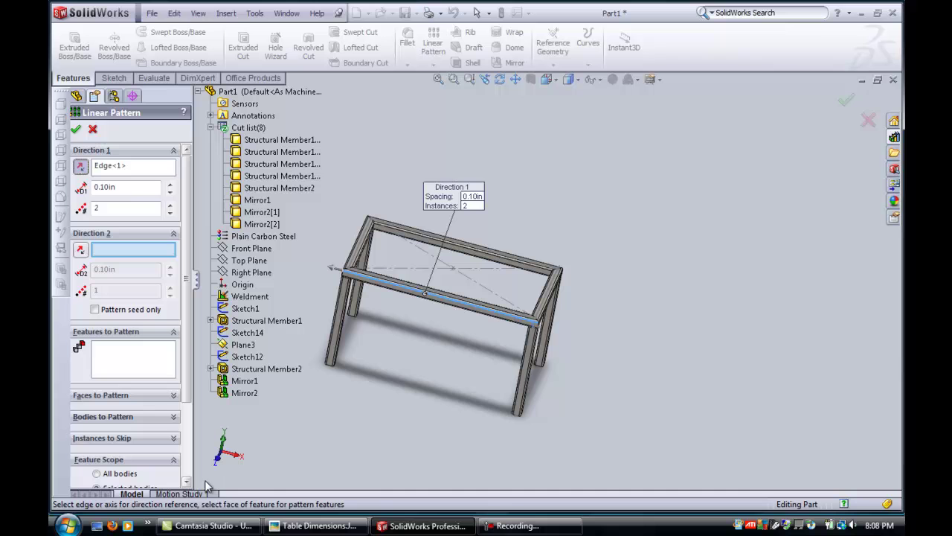
click(296, 527)
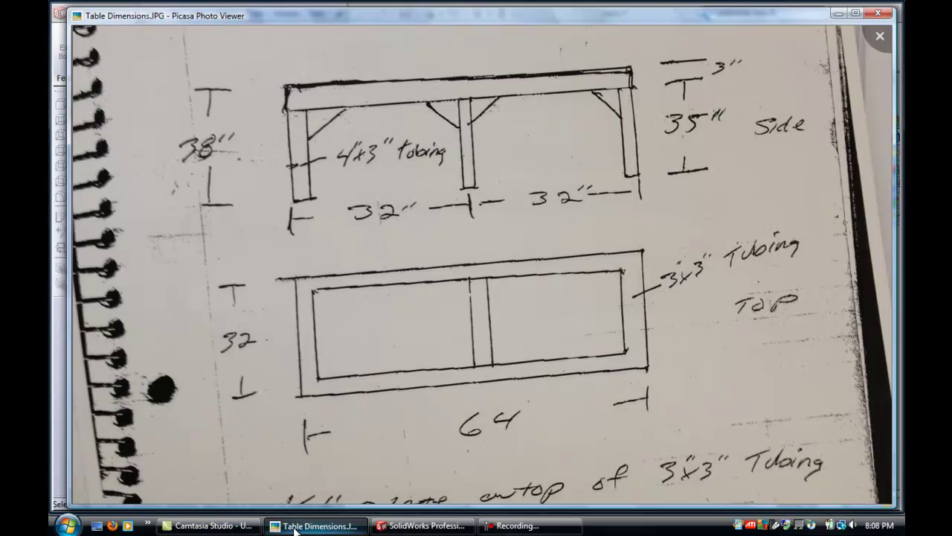
click(423, 525)
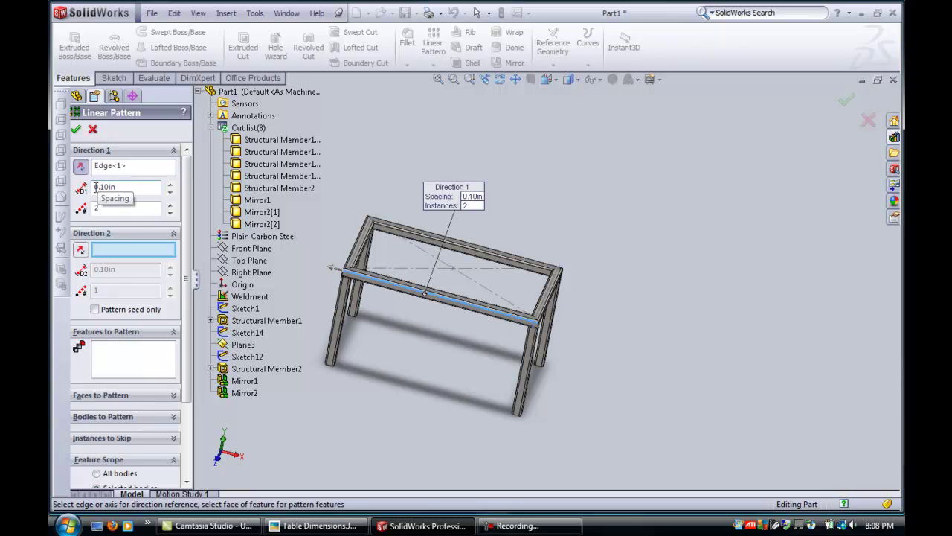
Pattern the front and back corner legs along the beam at 32-3 (29 in) spacing.
drag(95, 187, 129, 191)
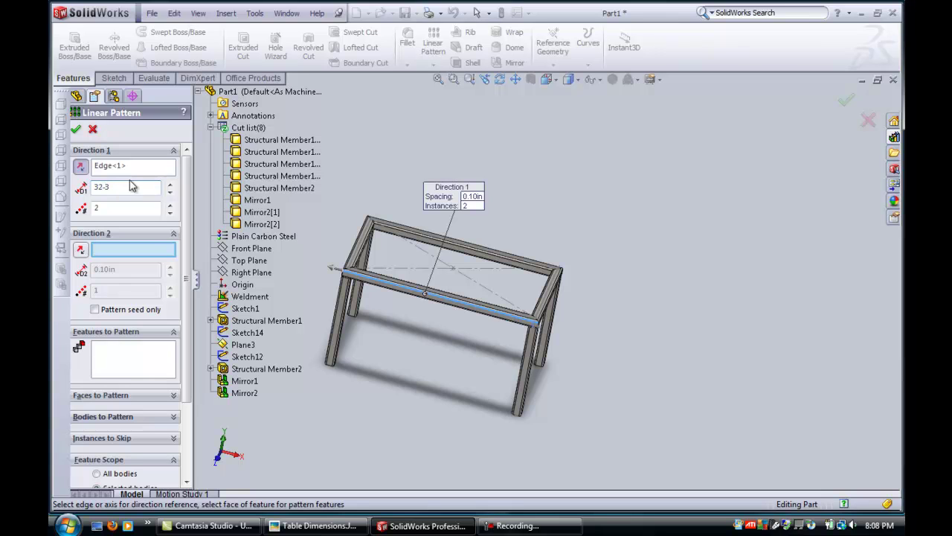
click(82, 422)
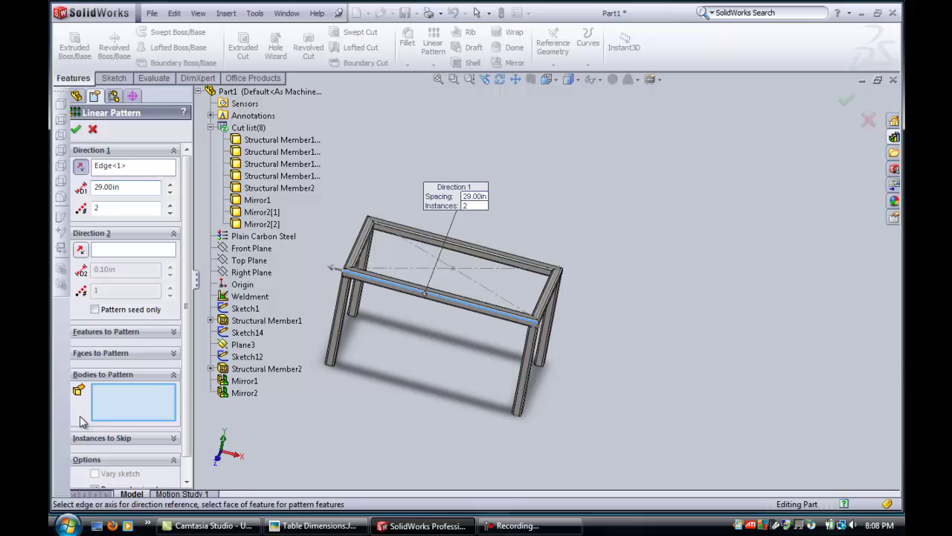
click(521, 387)
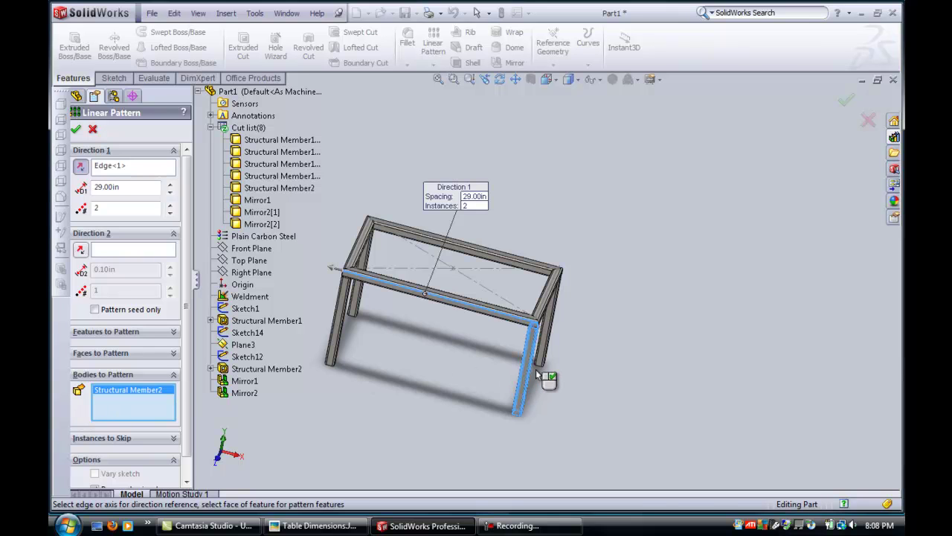
click(546, 349)
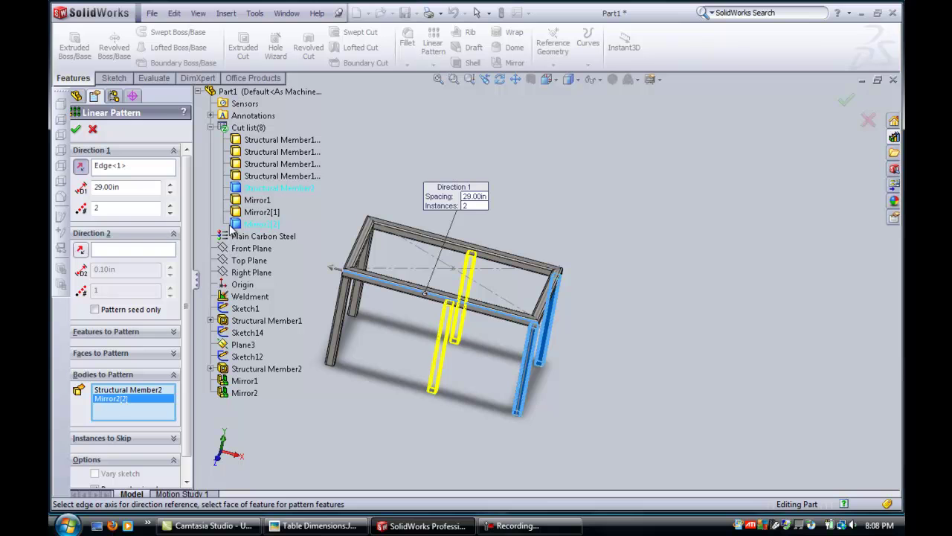
click(76, 130)
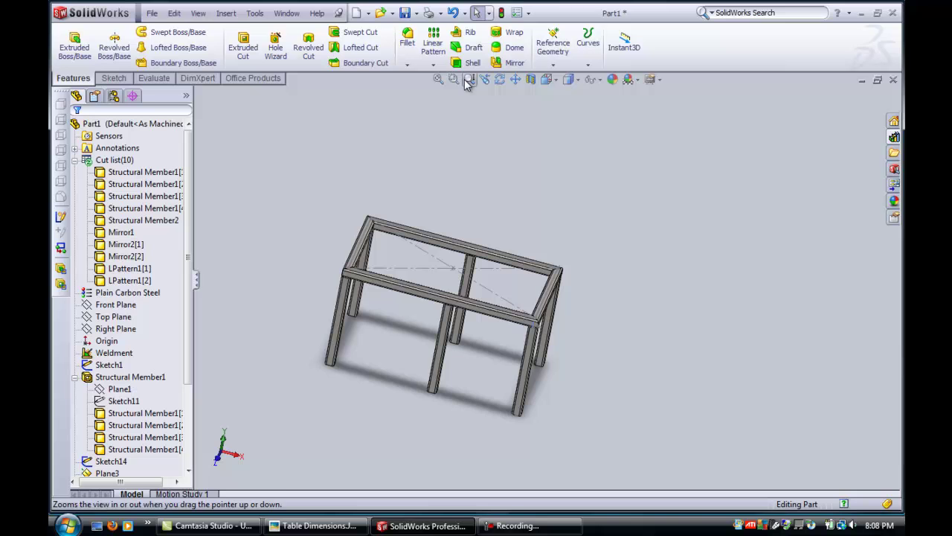
Orbit the table around to a side-on view of the legs.
click(499, 79)
mouse_move(469, 246)
mouse_down()
mouse_move(486, 155)
mouse_move(441, 210)
mouse_move(442, 179)
mouse_move(493, 173)
mouse_move(498, 206)
mouse_move(459, 238)
mouse_up()
right_click(456, 229)
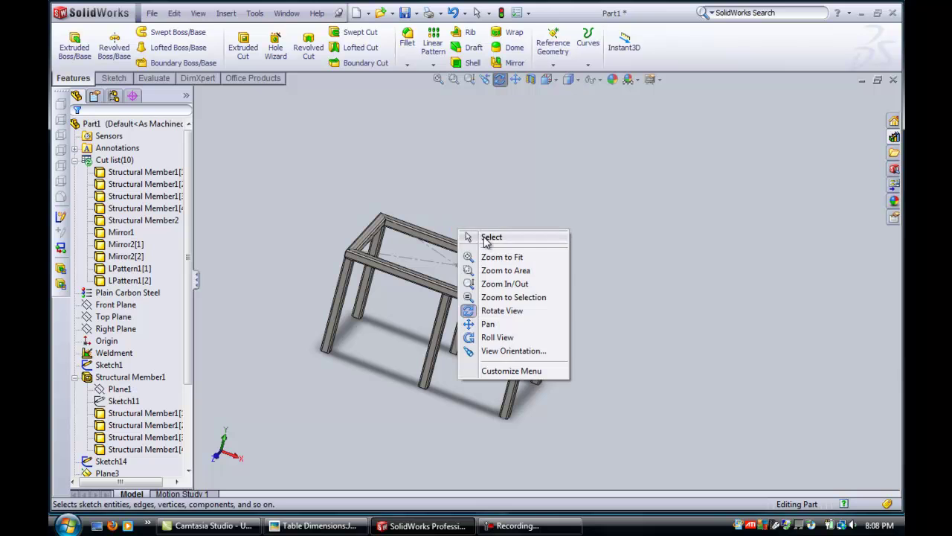
click(488, 236)
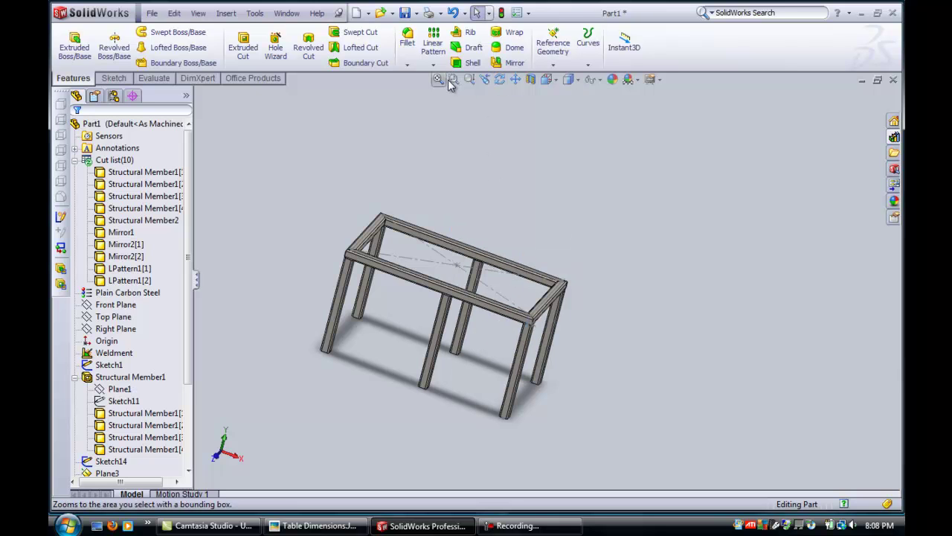
click(499, 79)
drag(451, 204, 486, 189)
right_click(489, 194)
click(513, 199)
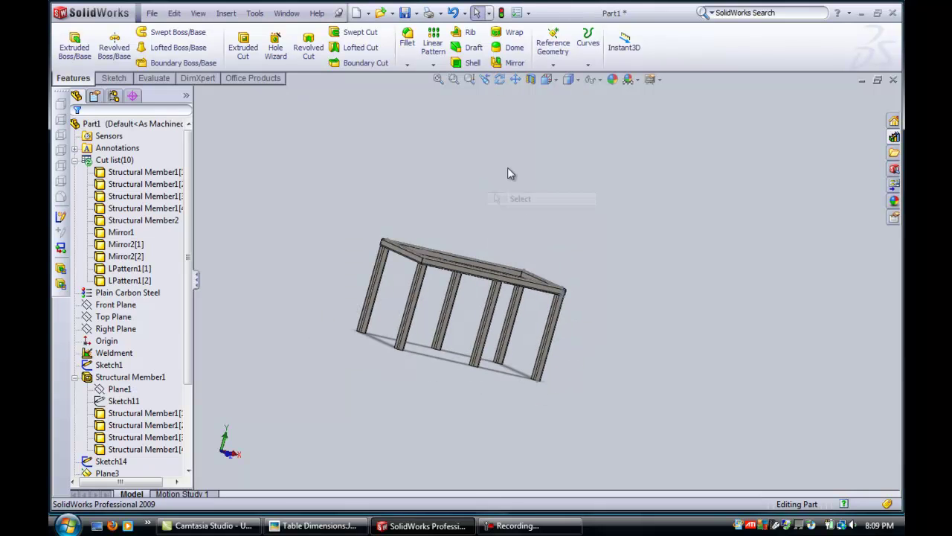
Zoom in on the legs and top frame and select a face of the new middle leg.
click(453, 79)
drag(469, 254, 590, 337)
right_click(586, 312)
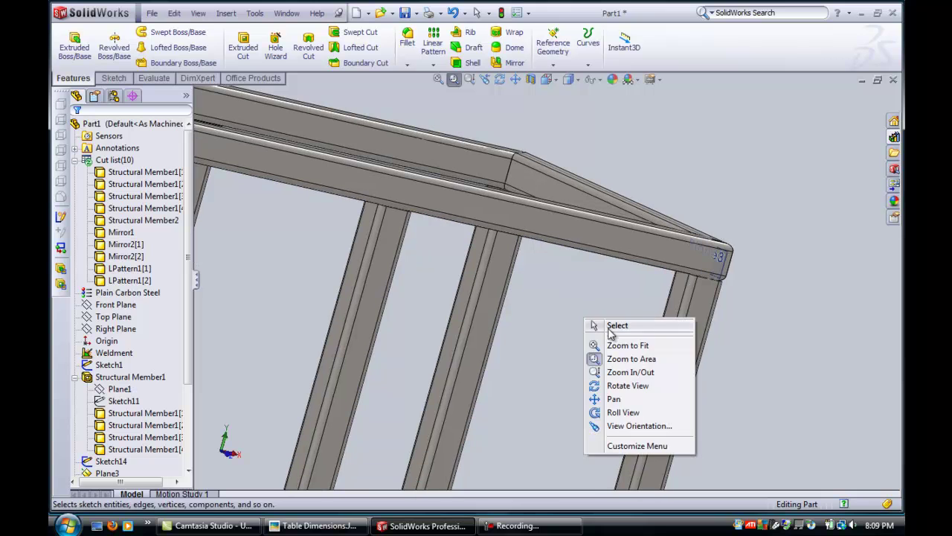
click(612, 327)
click(363, 253)
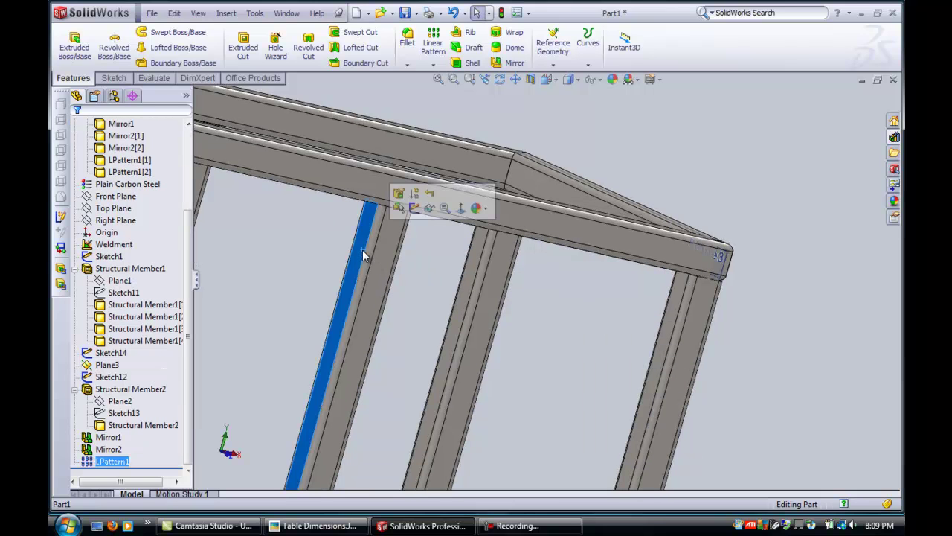
ctrl+click(672, 320)
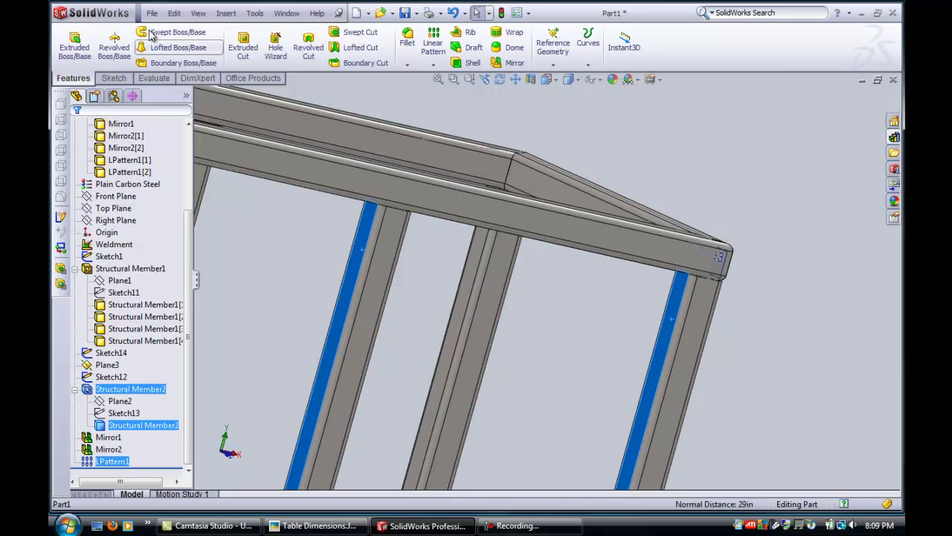
click(255, 13)
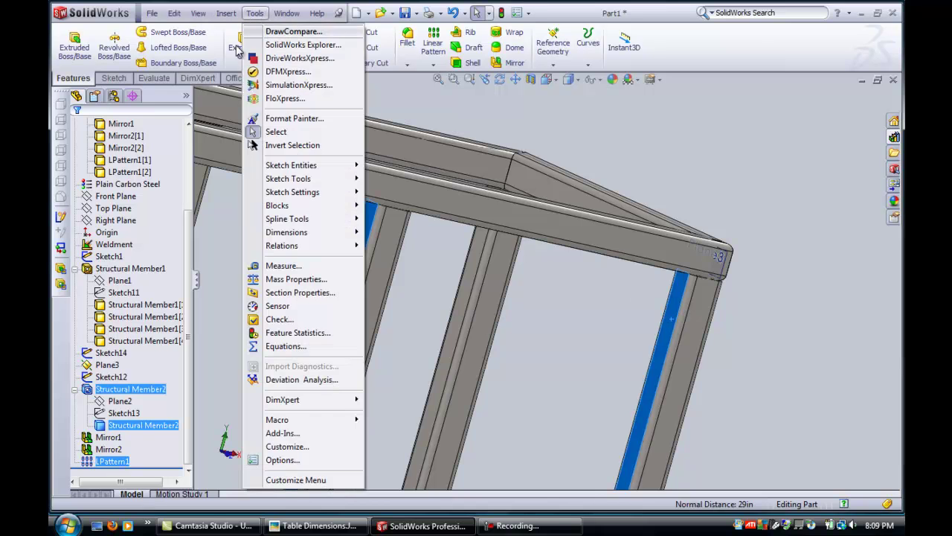
click(267, 265)
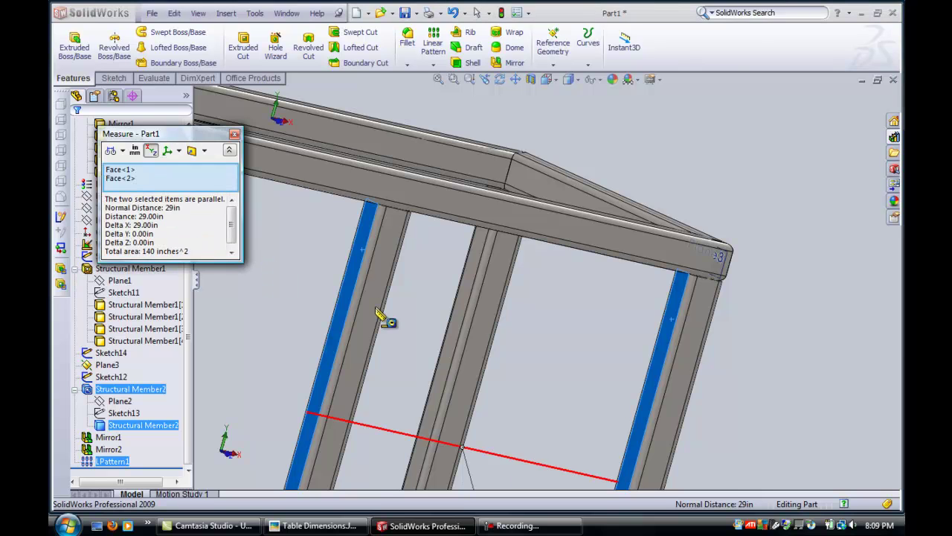
scroll(383, 317, up, 2)
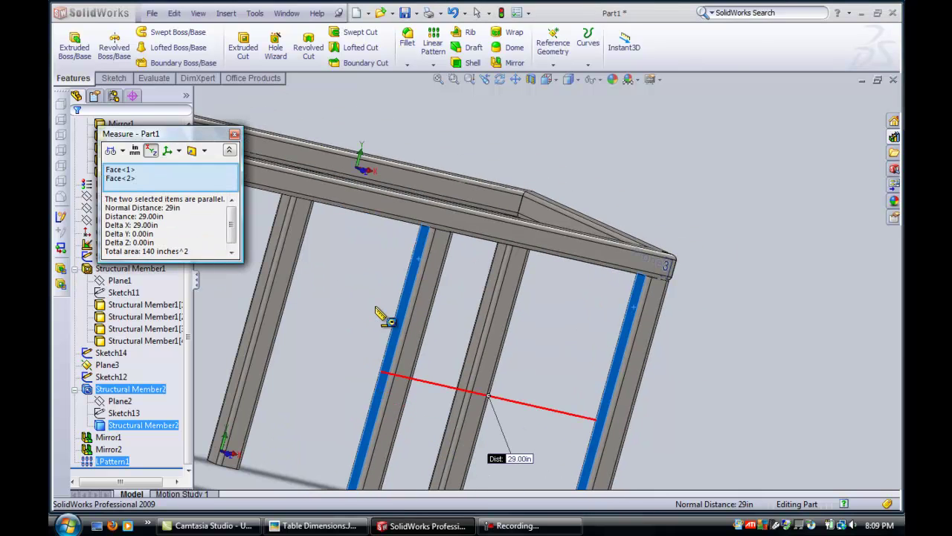
click(233, 134)
click(107, 462)
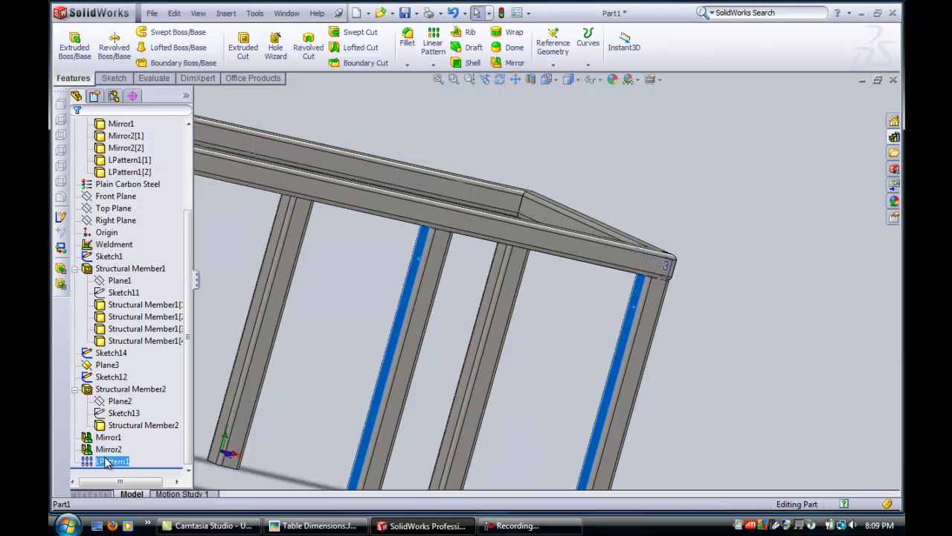
Edit LPattern1 to change the leg spacing from 29 to 32 in.
right_click(107, 462)
click(114, 258)
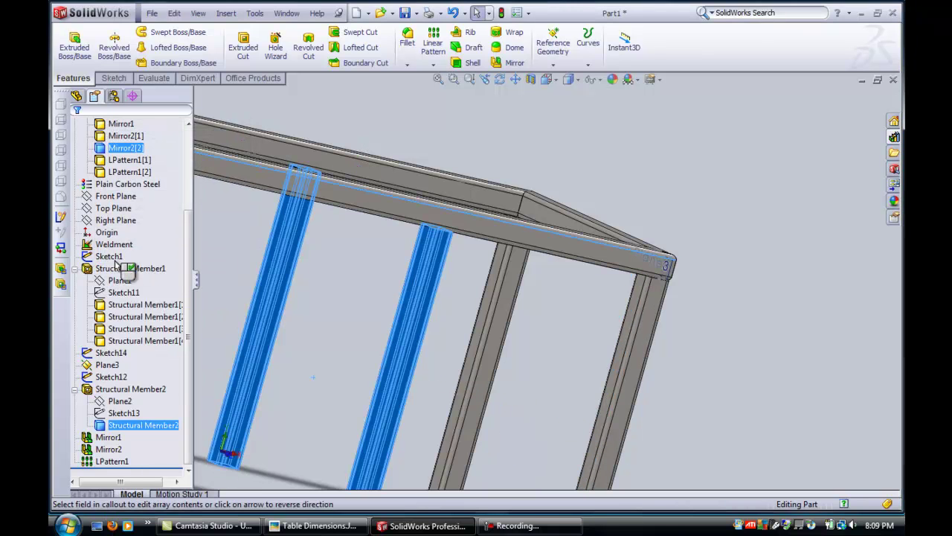
drag(93, 186, 106, 186)
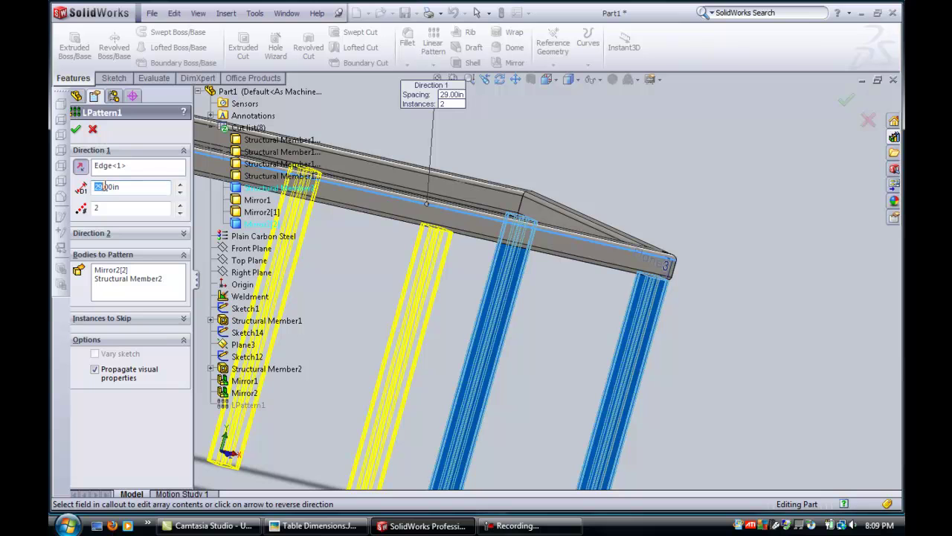
text(32)
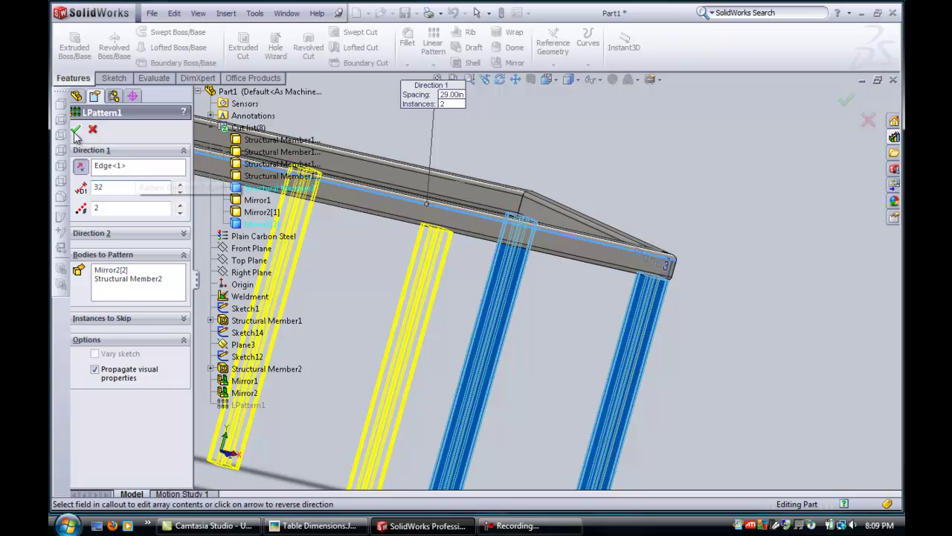
key(Return)
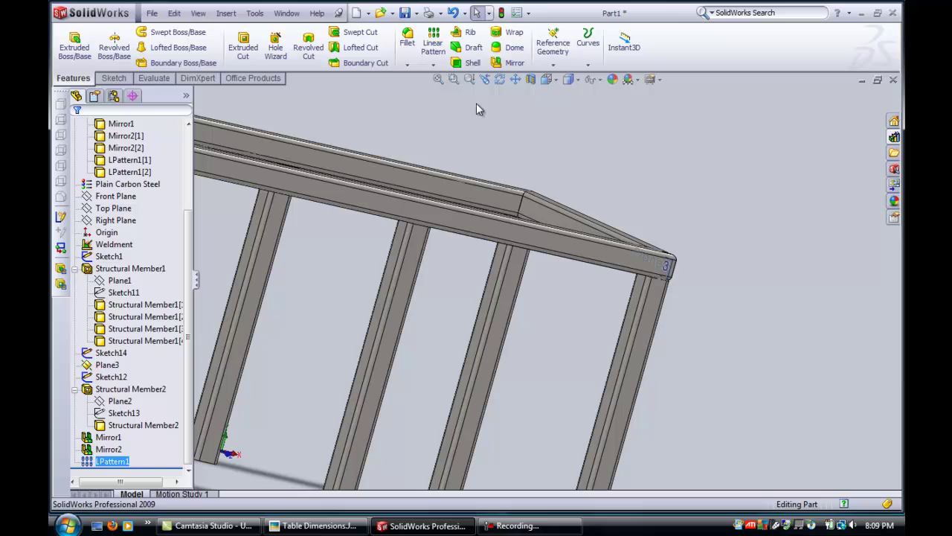
Orbit out to view the whole six-legged table from below.
click(498, 82)
drag(492, 146, 442, 204)
drag(393, 222, 436, 213)
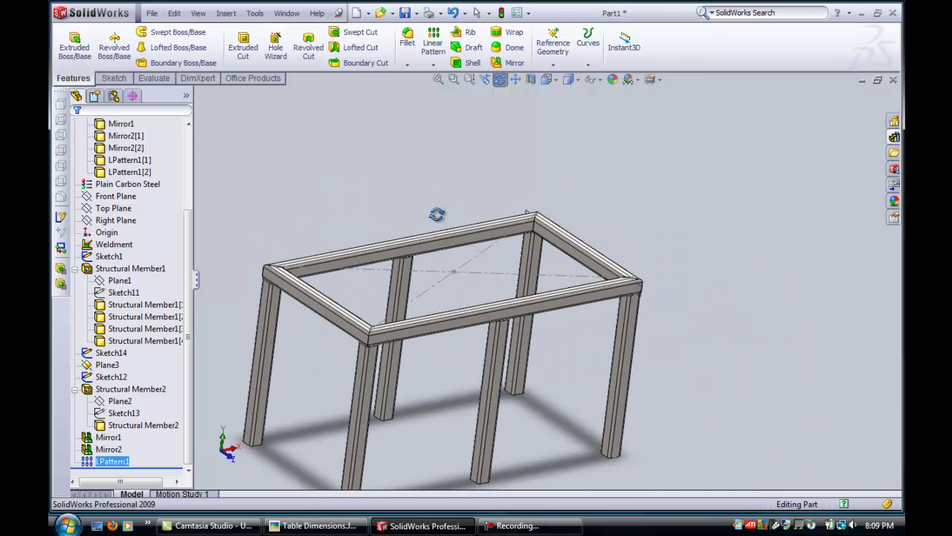
right_click(370, 119)
click(378, 122)
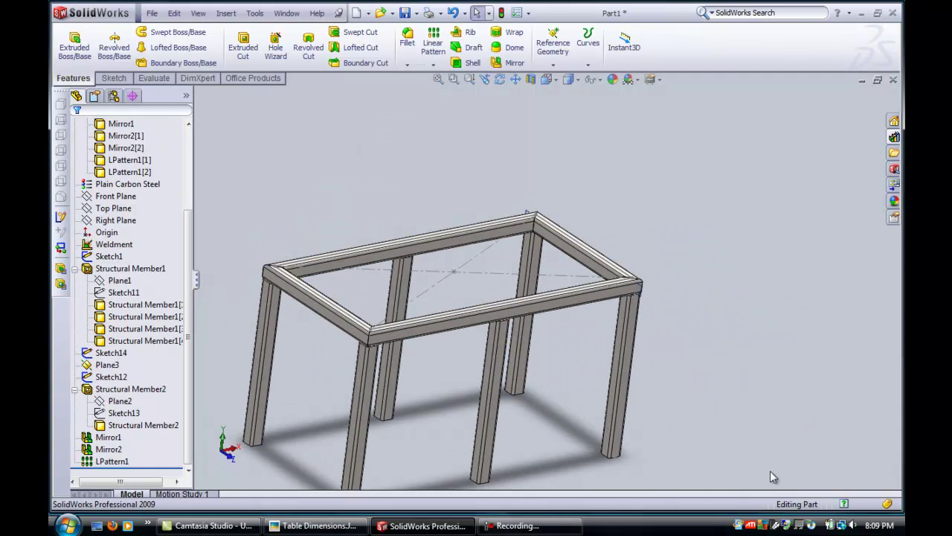